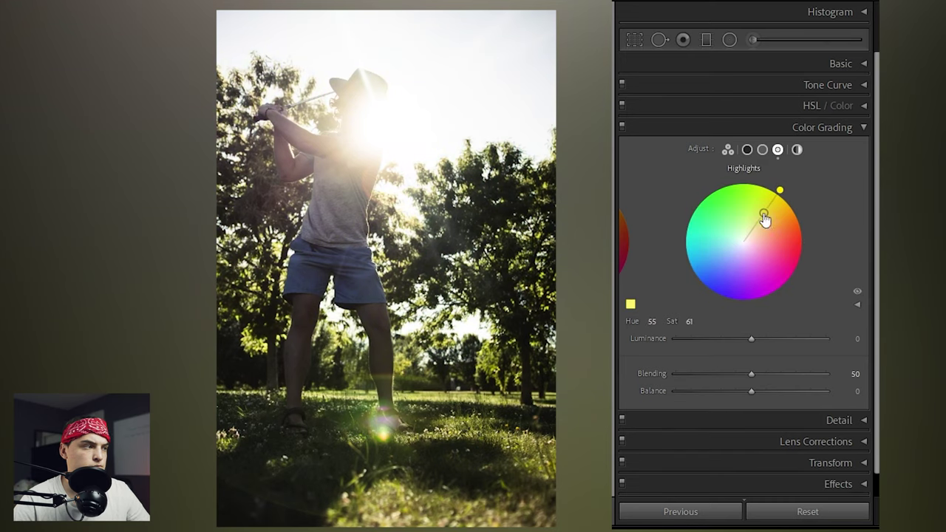
Select the Midtones wheel and tint it warm orange at Hue 38, Sat 41
left_click(761, 149)
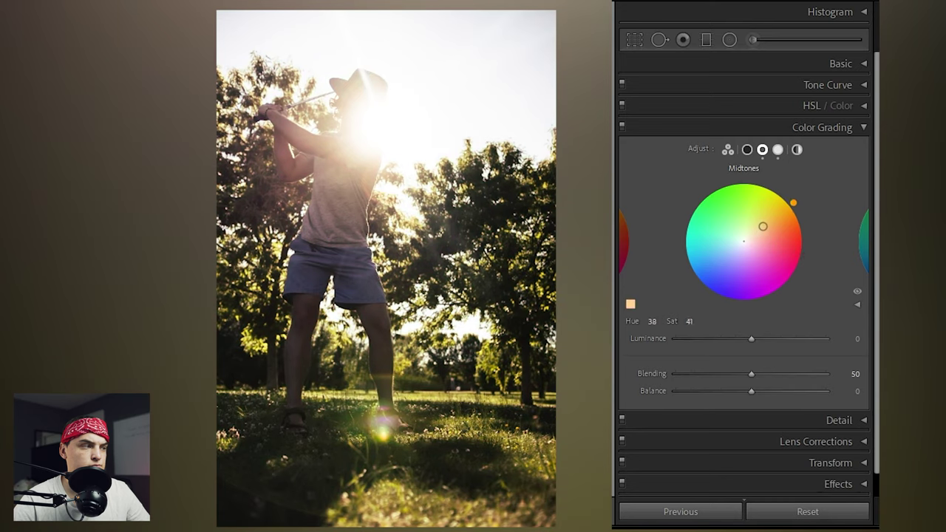
Crop at original aspect after trying 4x5, pulling in the right edge to frame the golfer
left_click(634, 39)
left_click(822, 87)
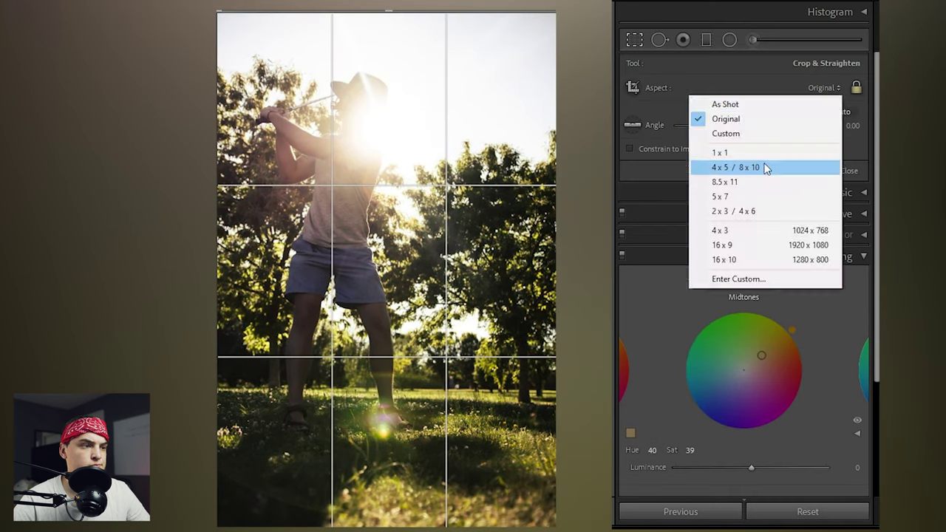
left_click(766, 167)
left_click(816, 87)
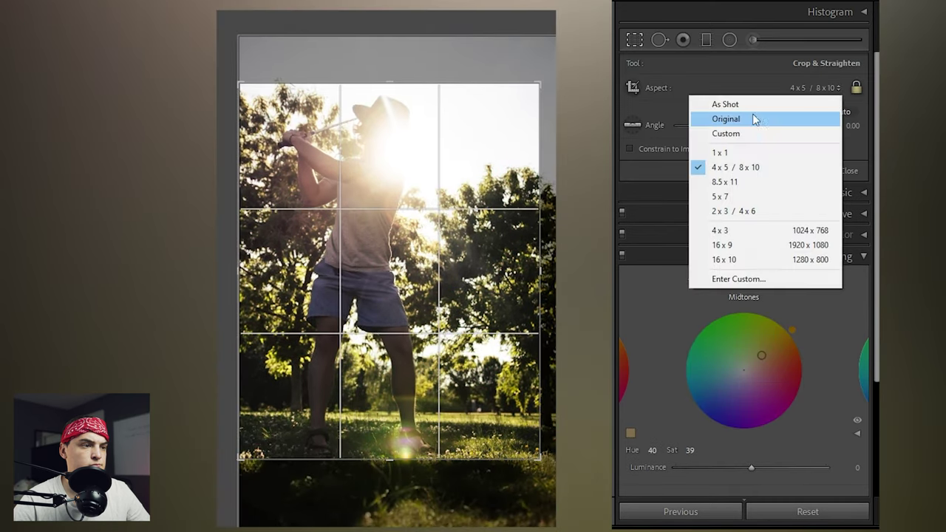
left_click(755, 120)
left_click_drag(555, 266, 512, 264)
left_click_drag(462, 286, 462, 326)
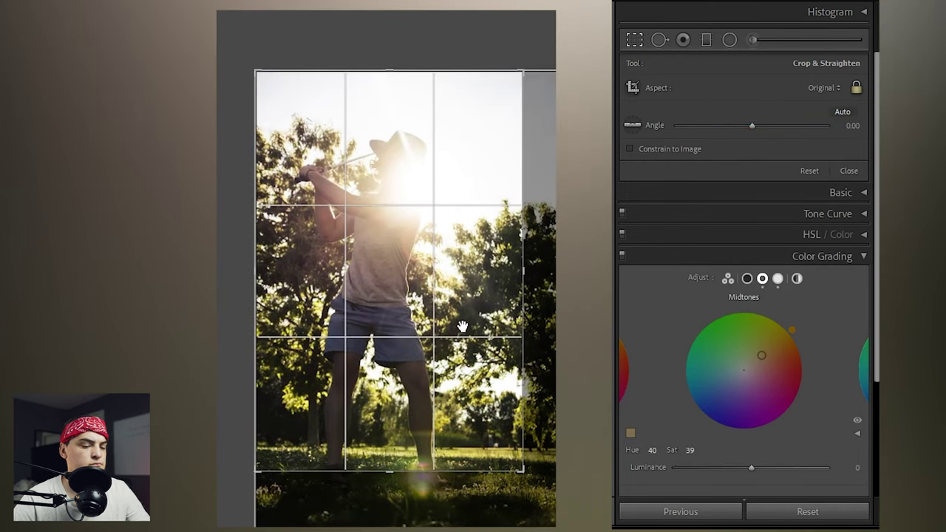
key("Return")
Shift the photo upward in the crop, then pull the Tone Curve midpoint down
key("r")
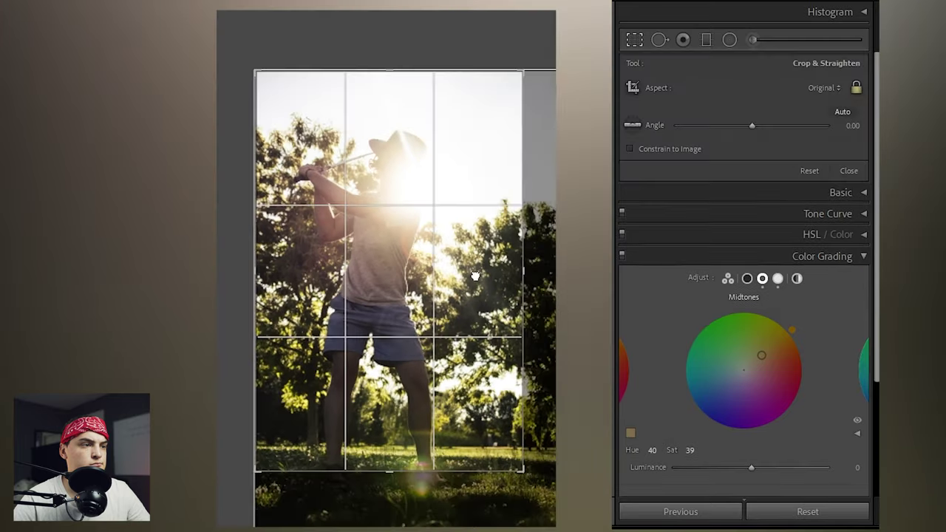
left_click_drag(481, 292, 482, 256)
key("Return")
left_click(820, 85)
left_click_drag(745, 178, 744, 199)
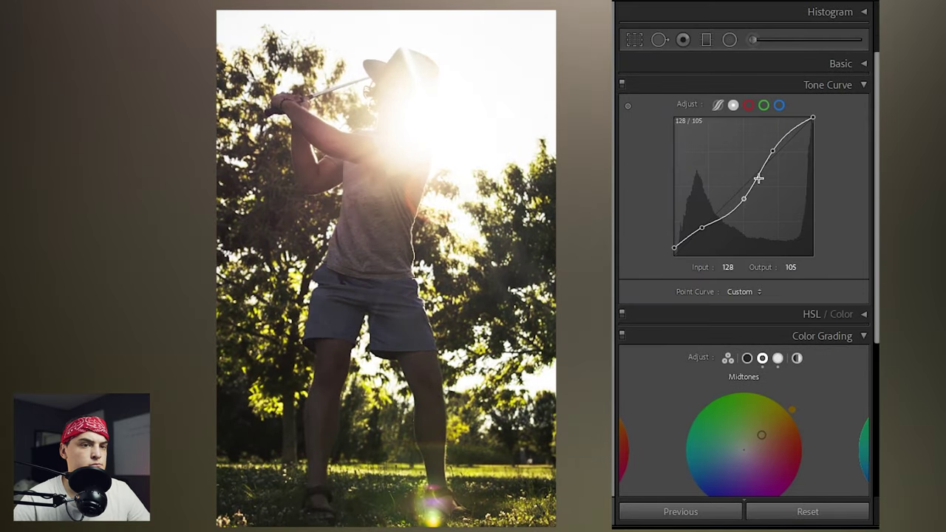
Set Basic tones to Highlights -90, Shadows -25, Whites +34, Blacks +28
left_click(842, 85)
mouse_move(809, 215)
left_mouse_down()
mouse_move(762, 213)
mouse_move(687, 236)
left_mouse_up()
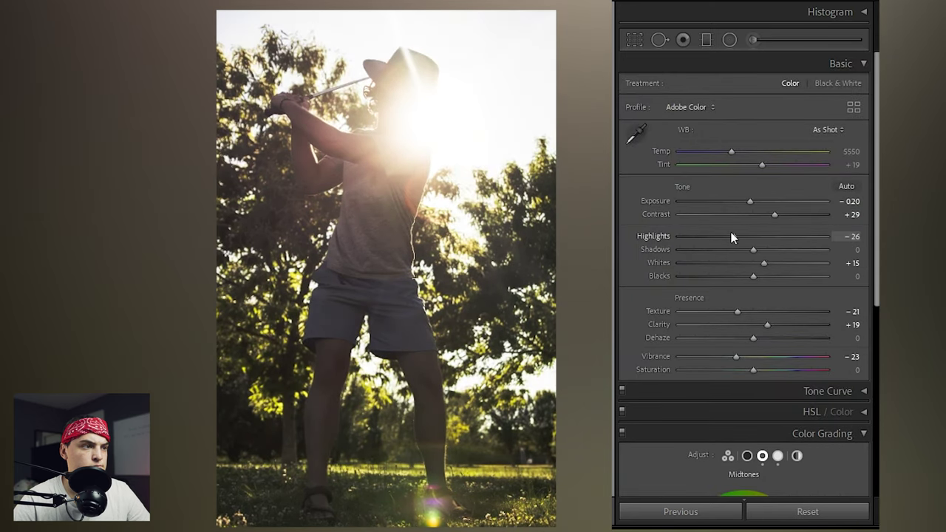
mouse_move(743, 267)
left_mouse_down()
mouse_move(809, 267)
mouse_move(704, 251)
mouse_move(762, 251)
mouse_move(734, 250)
mouse_move(773, 275)
left_mouse_up()
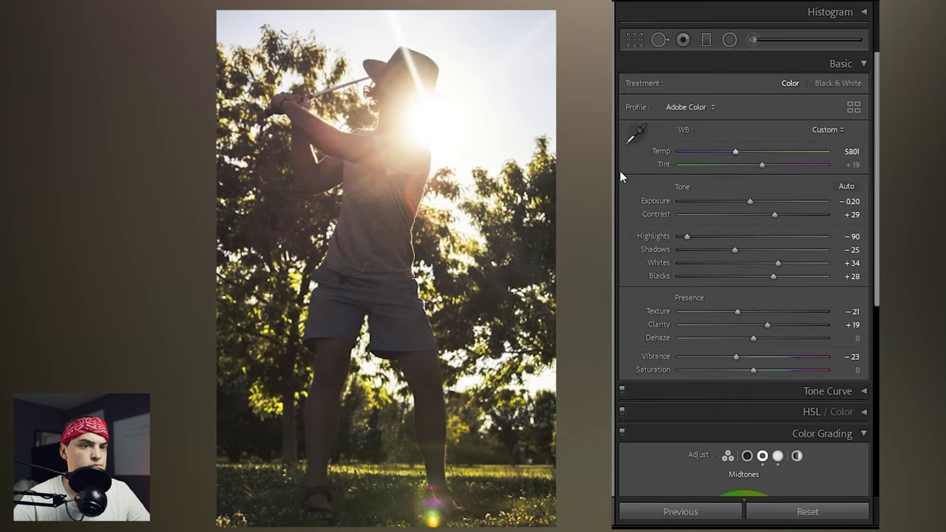
left_click(834, 63)
left_click(833, 84)
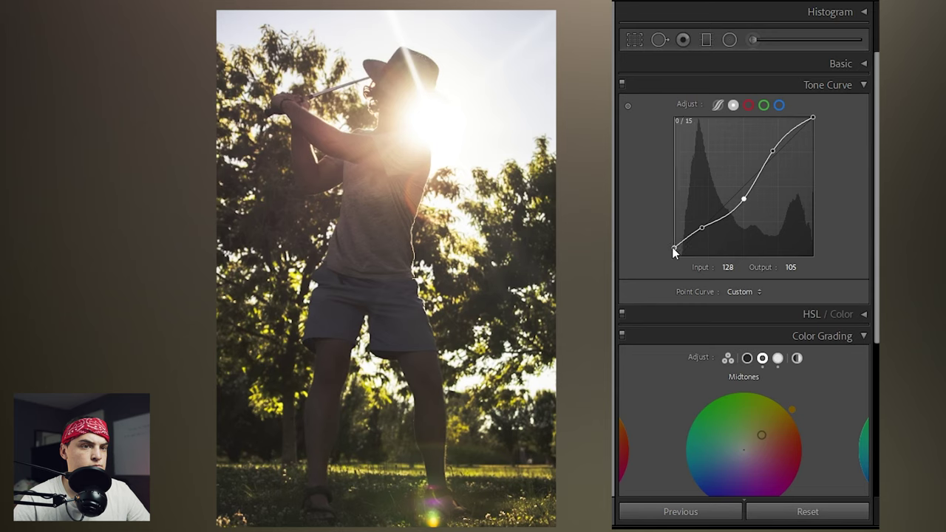
left_click(835, 85)
Boost Blue saturation and raise Yellow and Green luminance in HSL
left_click(853, 106)
left_click(646, 125)
left_click(707, 125)
left_click_drag(755, 227, 788, 227)
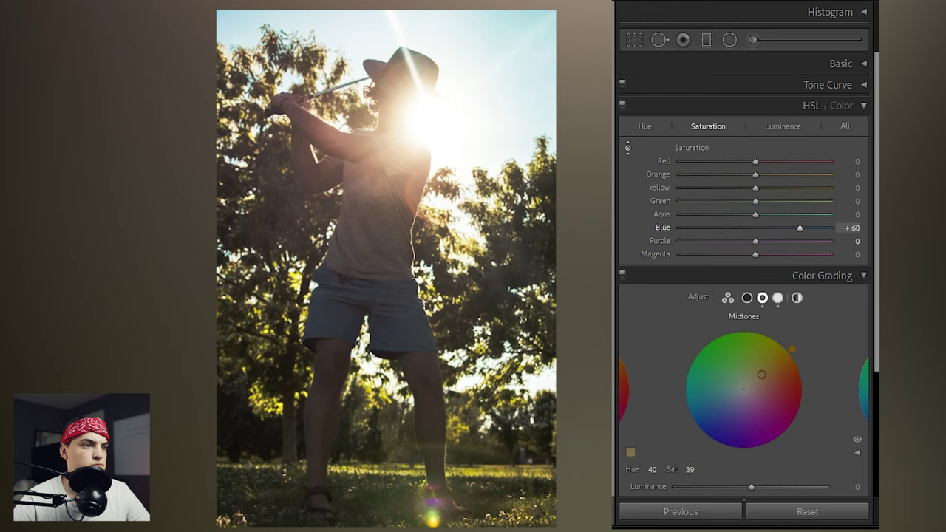
left_click(781, 127)
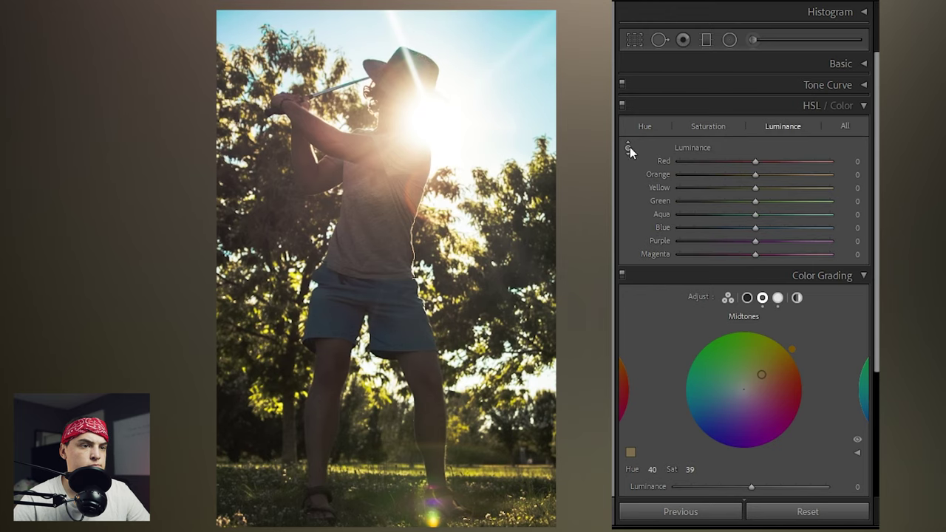
left_click_drag(495, 458, 494, 424)
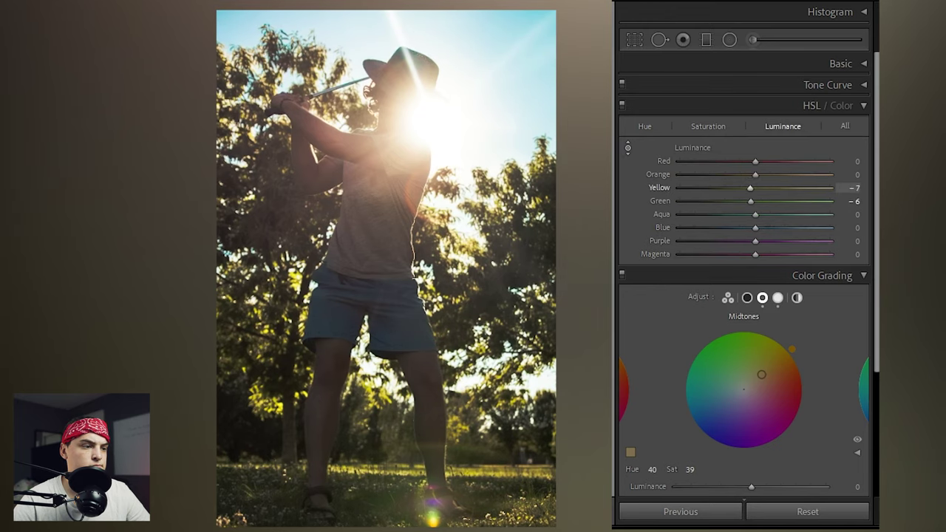
left_click_drag(755, 227, 758, 227)
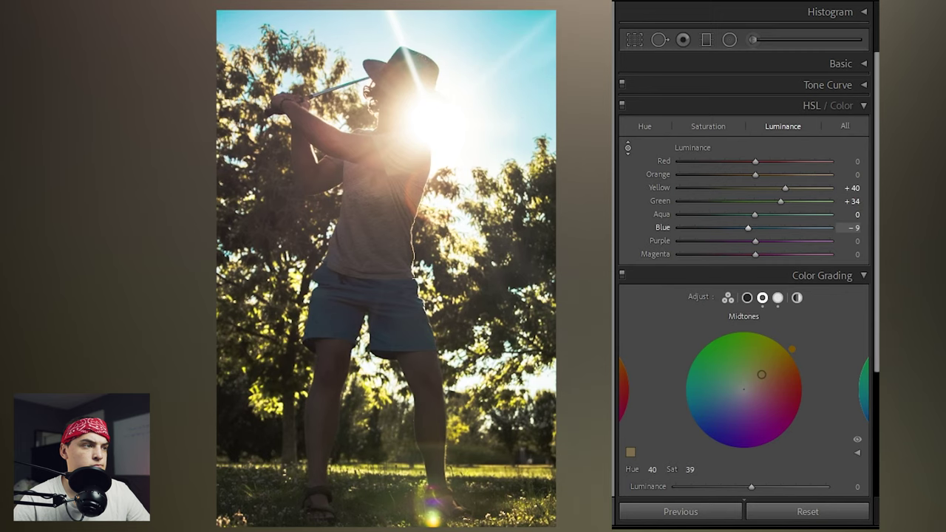
Shift HSL hues to Blue −25, Yellow +31 and Green +9
left_click(708, 127)
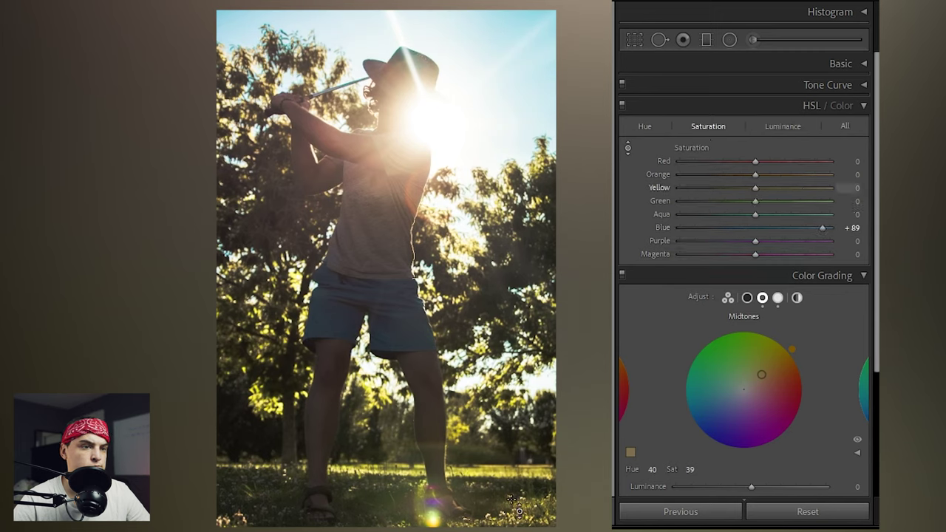
left_click(628, 147)
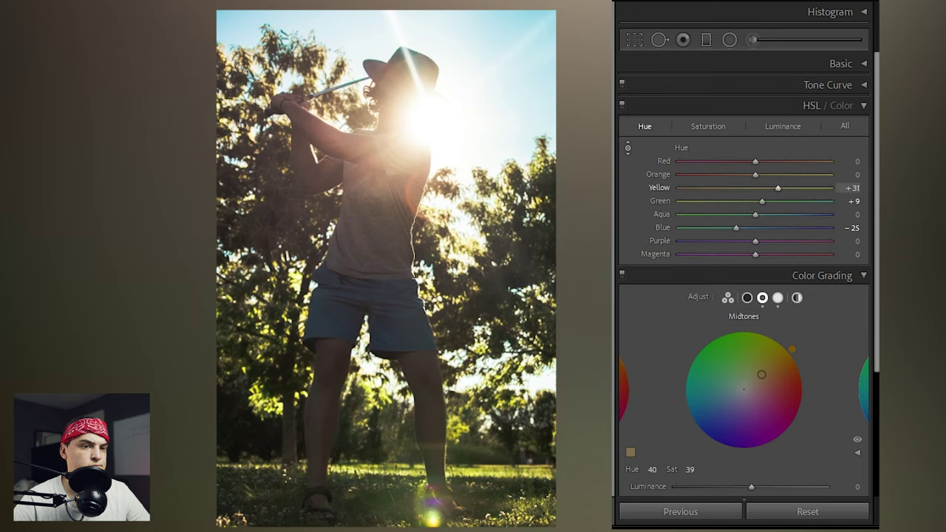
left_click(861, 110)
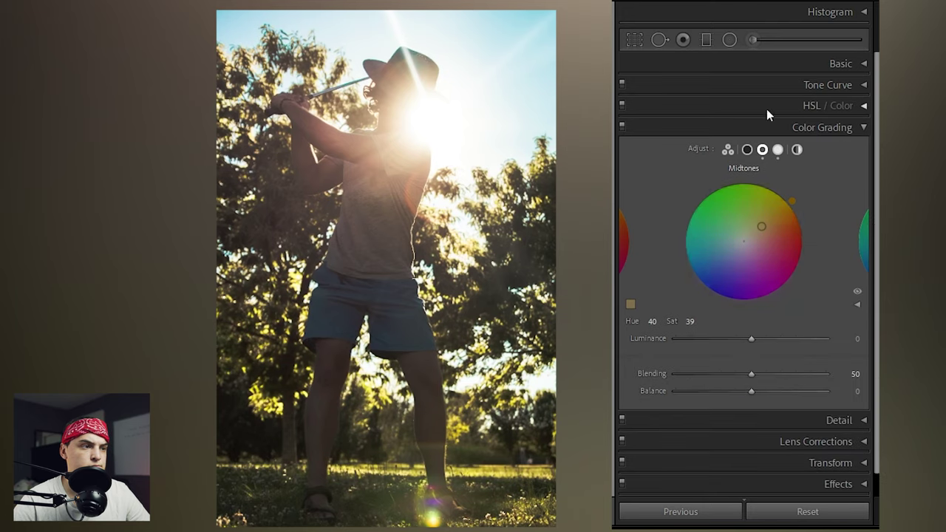
left_click(840, 64)
key("ctrl+1")
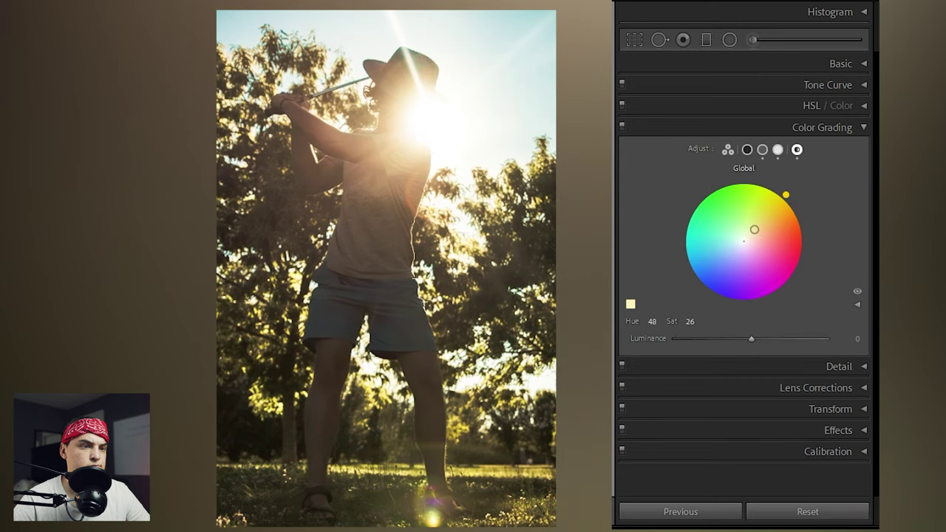
Lower Global grading saturation to 7 and enable lens profile corrections
left_click_drag(754, 230, 756, 228)
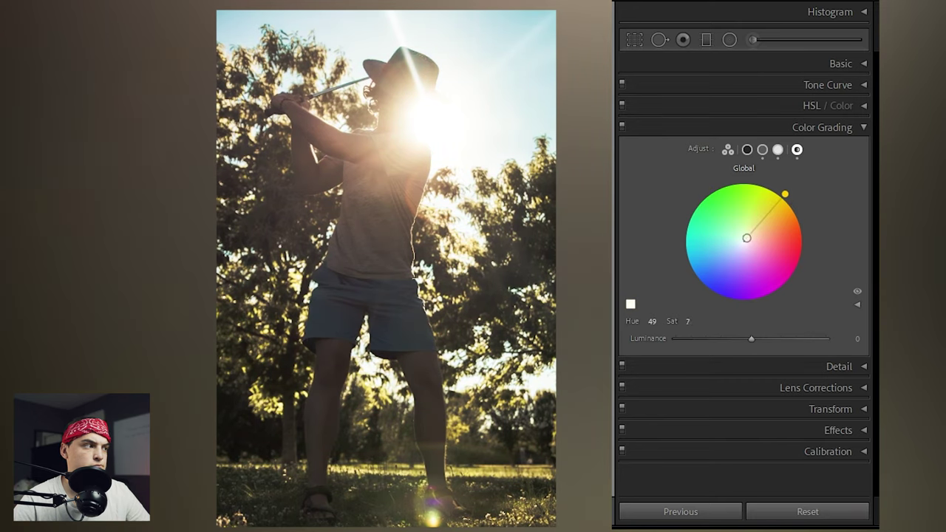
left_click(835, 127)
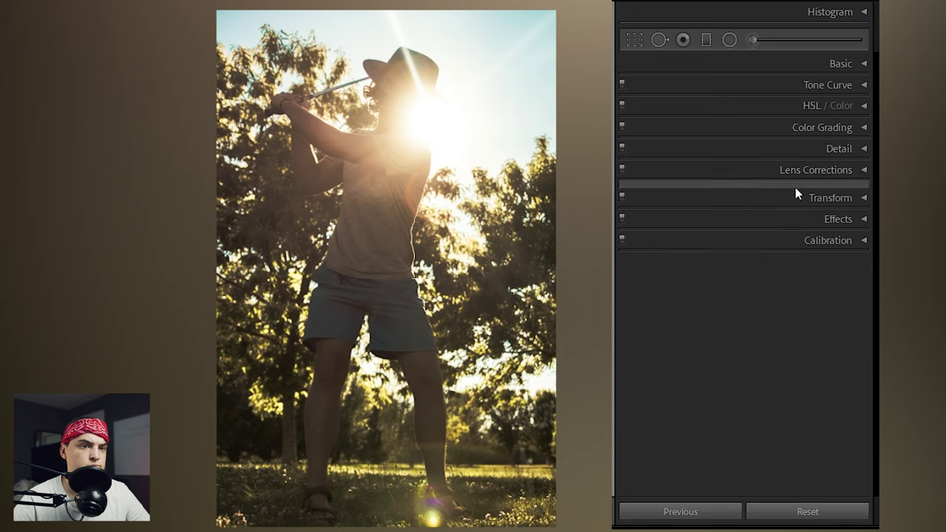
left_click(849, 170)
left_click(660, 227)
Pull Whites down to −67 in the Basic panel
left_click(772, 63)
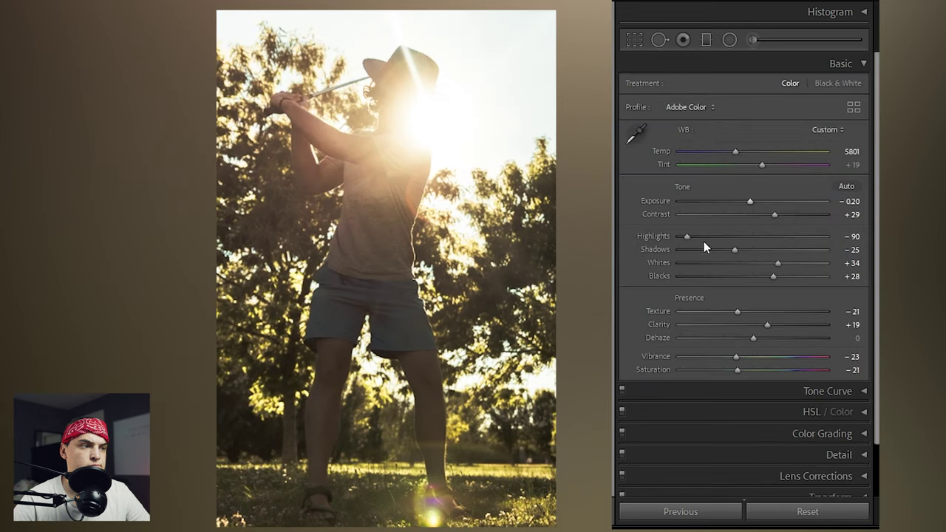
mouse_move(780, 268)
left_mouse_down()
mouse_move(686, 270)
mouse_move(705, 271)
left_mouse_up()
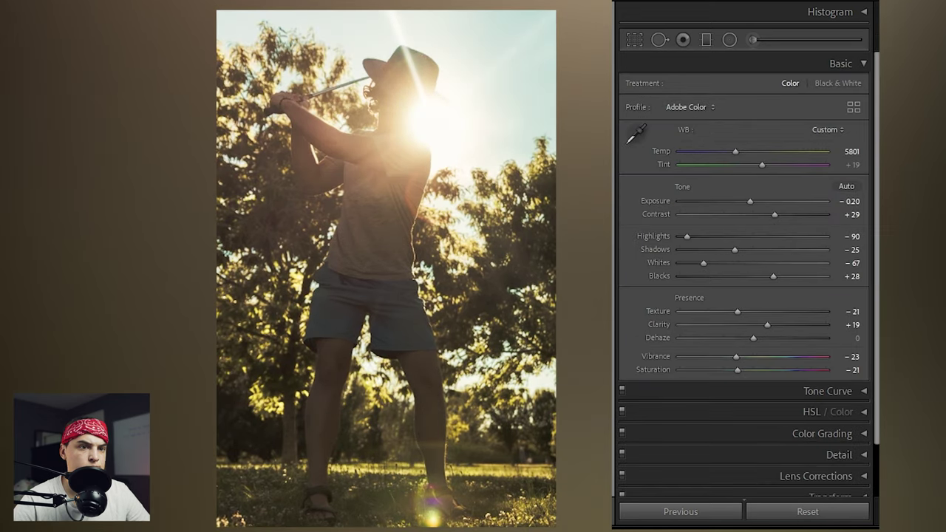
left_click(854, 70)
Max out Blue saturation at +100 in HSL and drop Blacks to −51
left_click(861, 108)
left_click(702, 123)
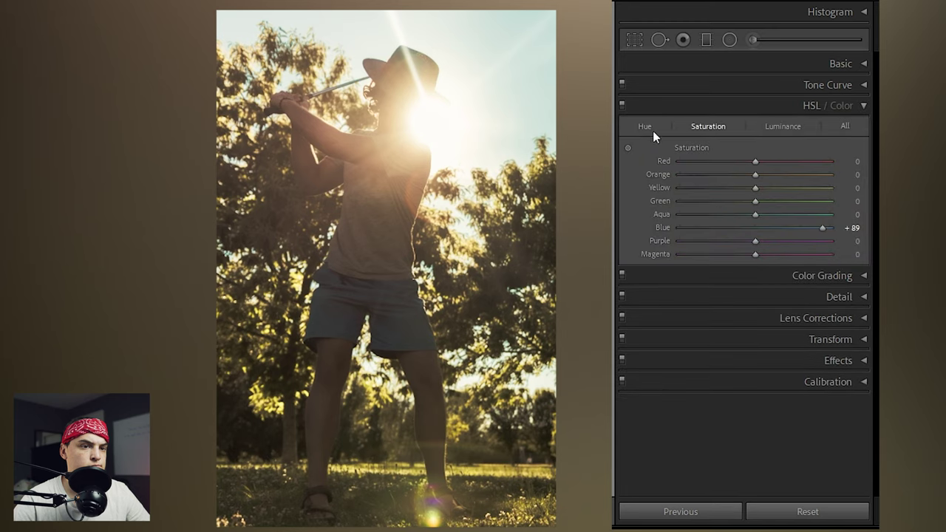
left_click(752, 132)
left_click(627, 147)
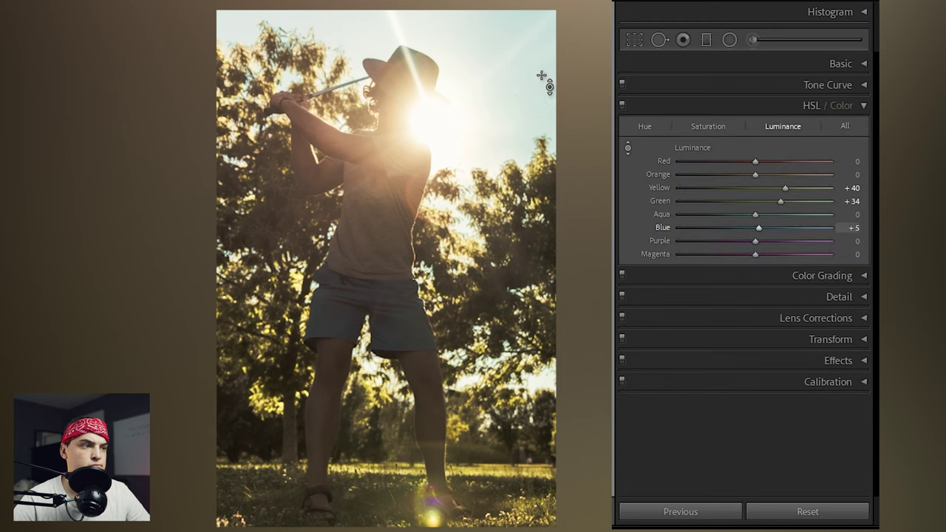
left_click(724, 128)
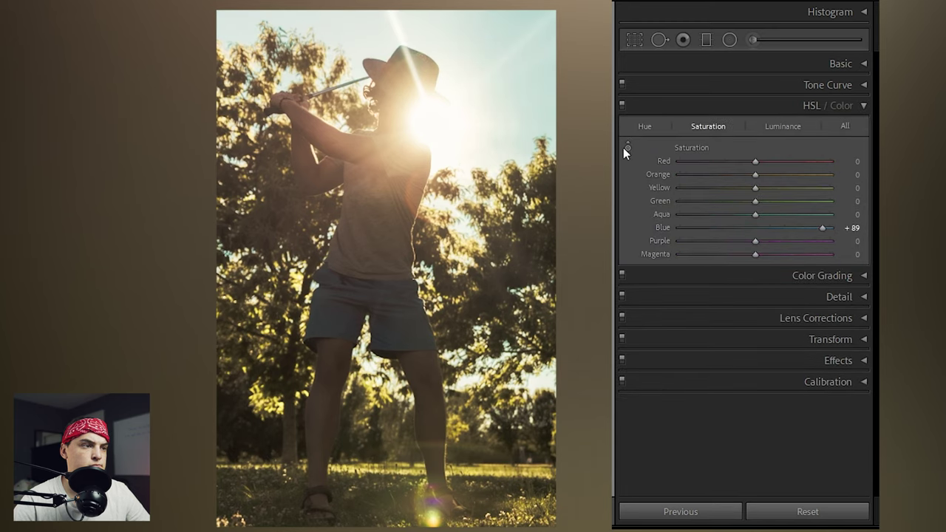
left_click_drag(517, 128, 517, 110)
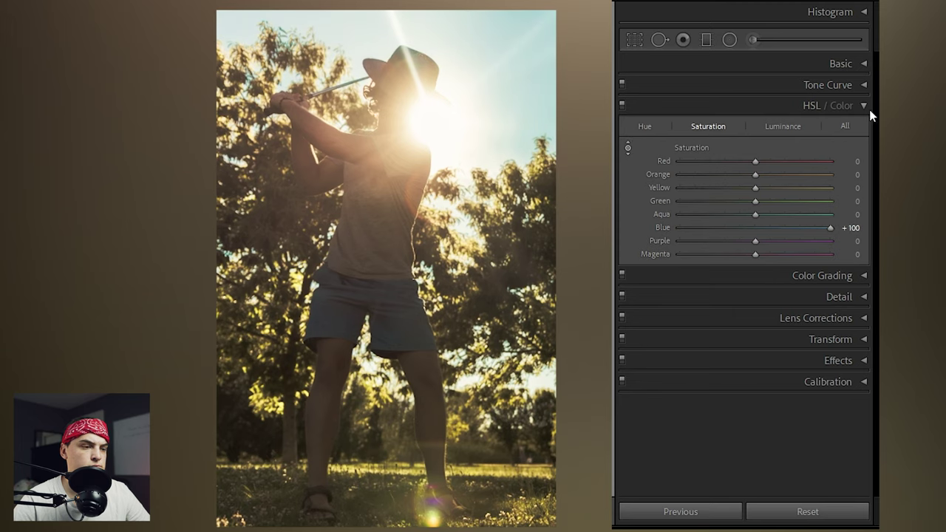
left_click(867, 108)
key("ctrl+1")
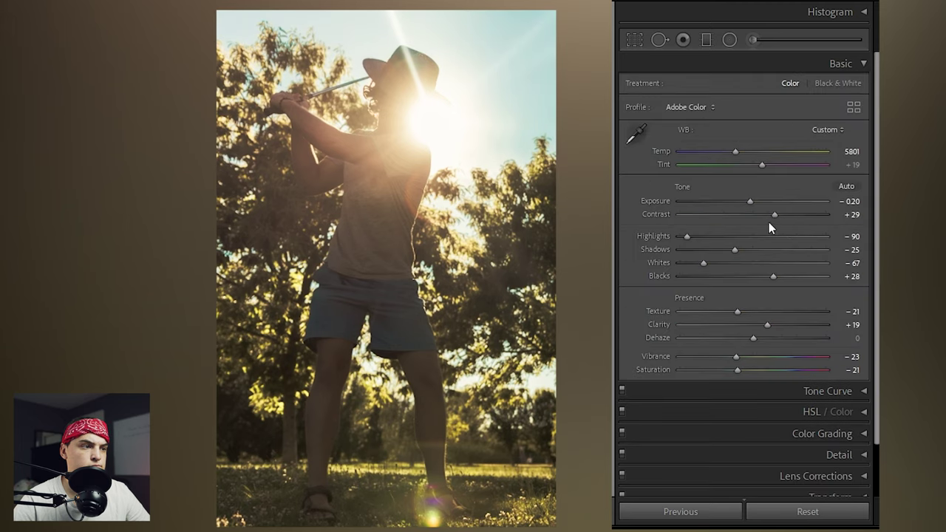
mouse_move(753, 279)
left_mouse_down()
mouse_move(686, 279)
mouse_move(715, 284)
left_mouse_up()
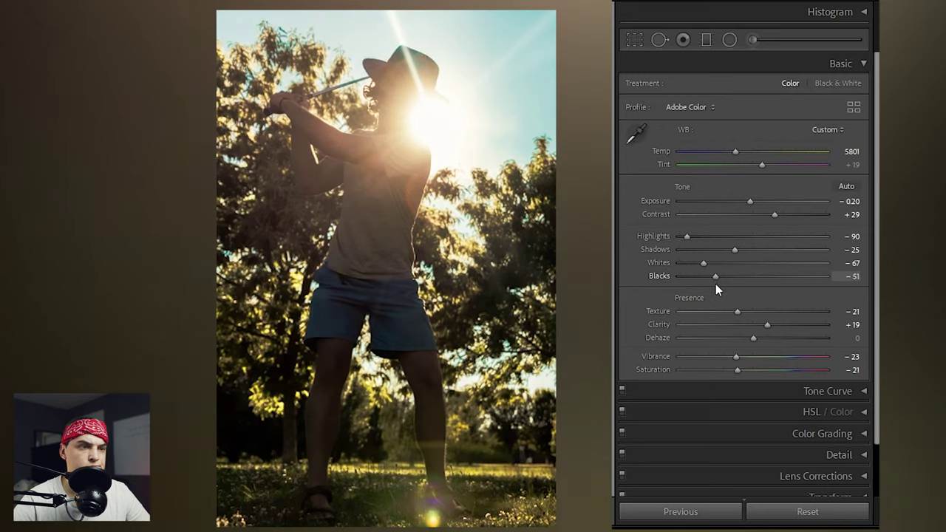
Zoom in on the hat and flare and set Detail sharpening to Amount 94, Masking 49
left_click(842, 70)
left_click(350, 161)
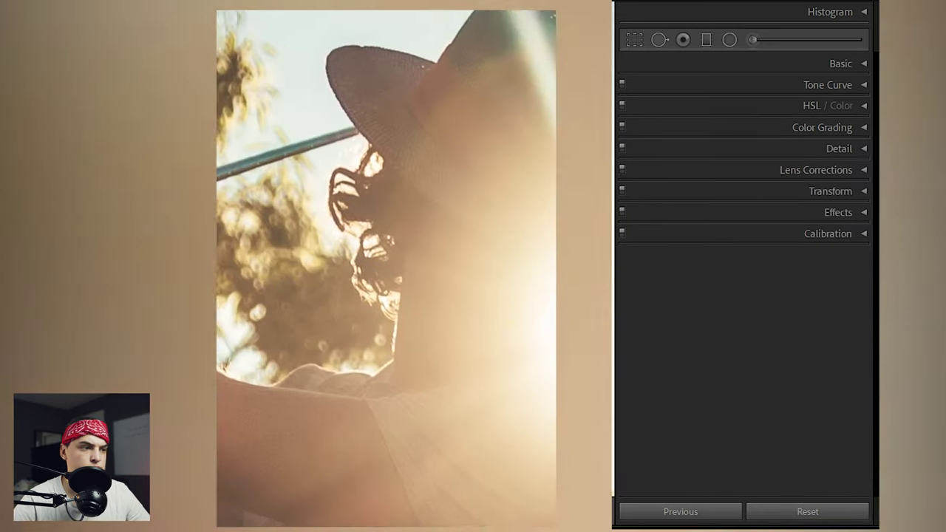
left_click(838, 149)
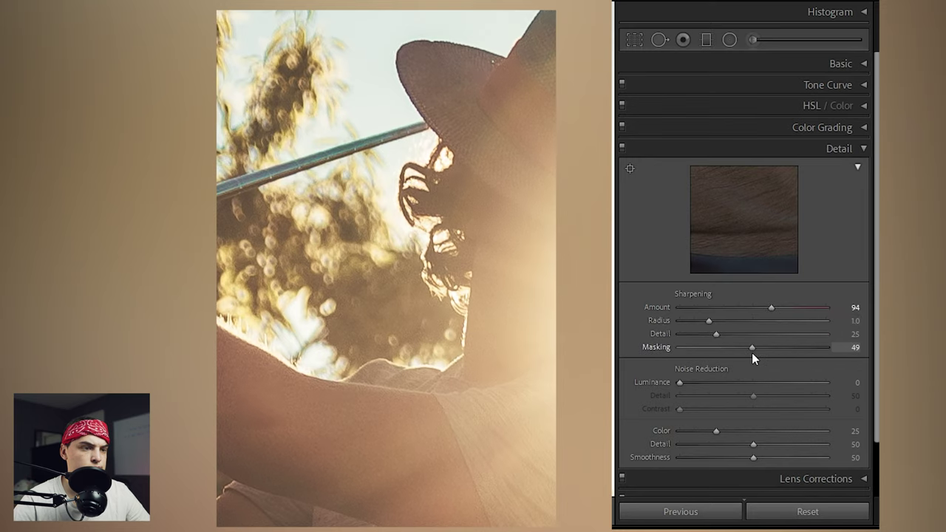
left_click(401, 218)
Crop the photo tighter to a 4x5 frame and raise Blue luminance to +16
key("r")
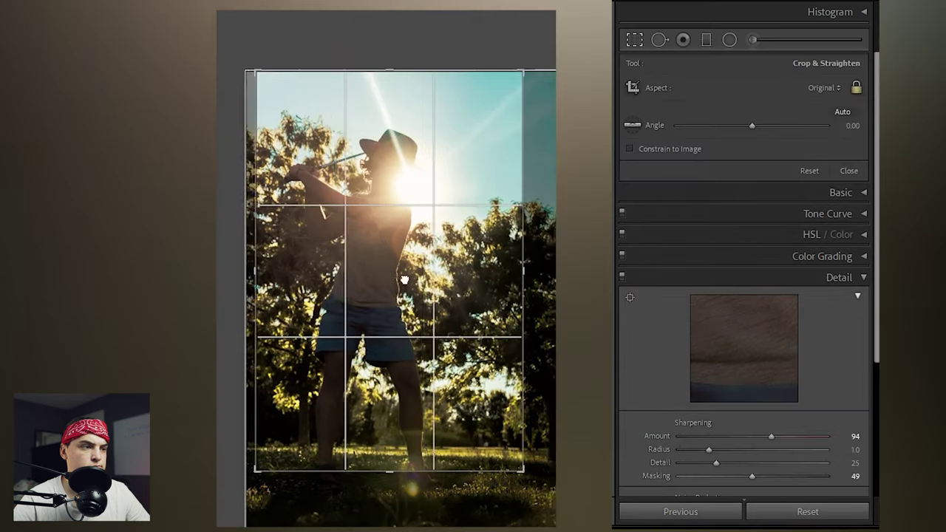
left_click(825, 88)
left_click(735, 167)
key("Return")
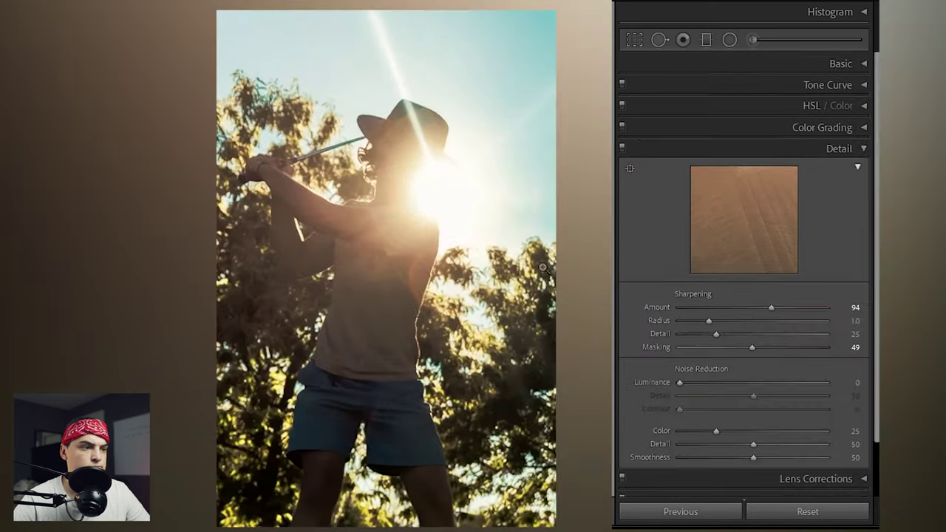
key("r")
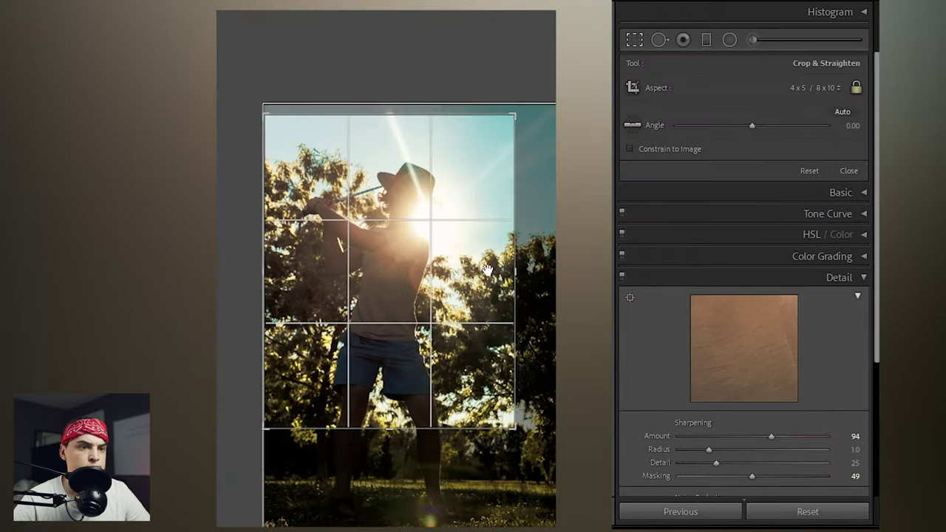
key("Return")
left_click(857, 111)
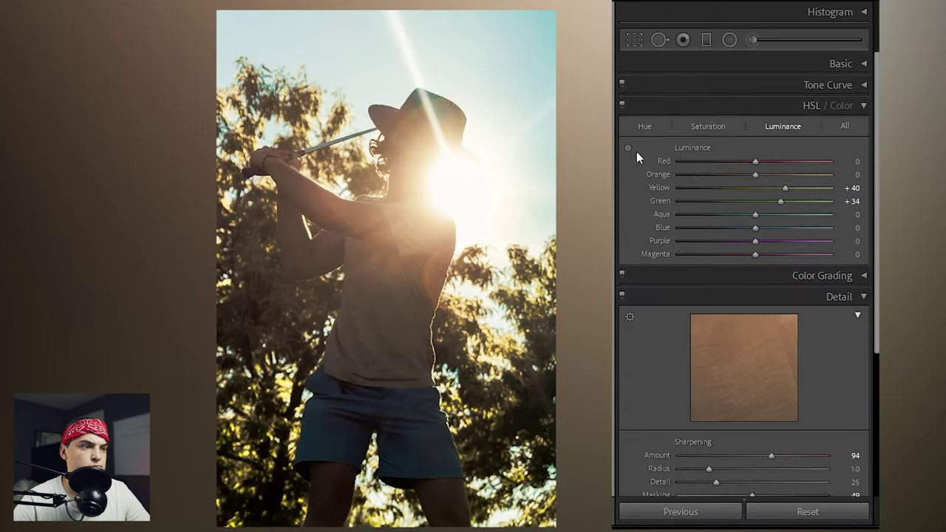
left_click_drag(503, 67, 503, 44)
Adjust per-colour saturation by sampling colours on the photo
left_click(708, 127)
left_click(628, 149)
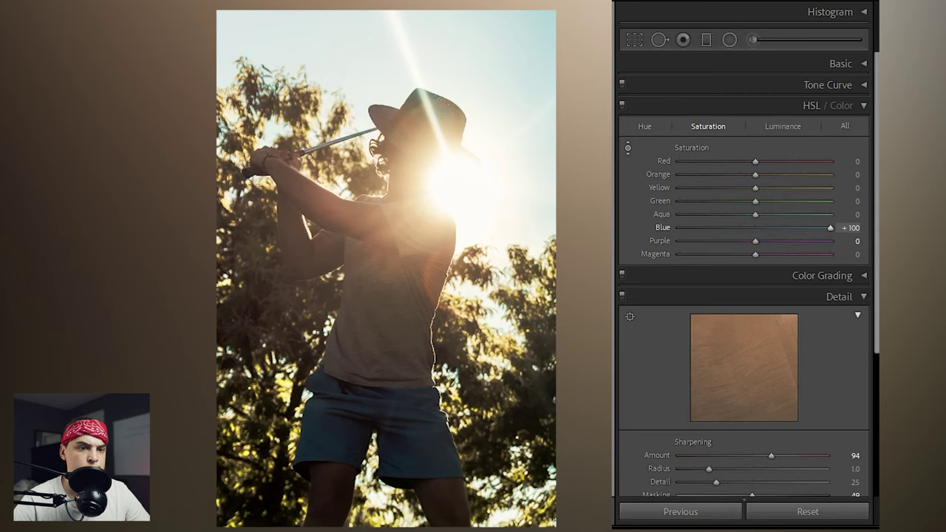
left_click(859, 105)
Add a +10 post-crop vignette and film grain at Amount 48, Size 27
left_click(827, 212)
mouse_move(752, 261)
left_mouse_down()
mouse_move(743, 258)
mouse_move(760, 261)
left_mouse_up()
left_click_drag(679, 349, 752, 356)
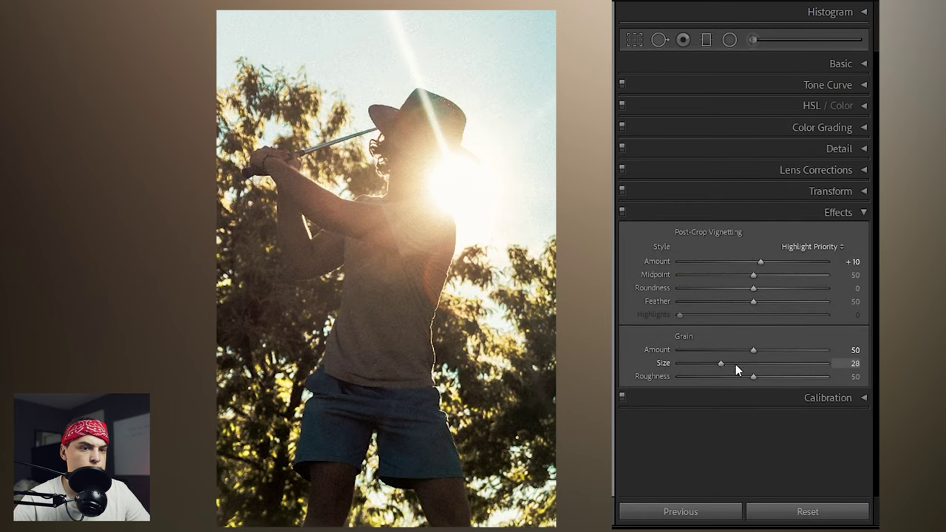
left_click(816, 212)
left_click(823, 192)
Set Noise Reduction Luminance to 8
left_click(837, 148)
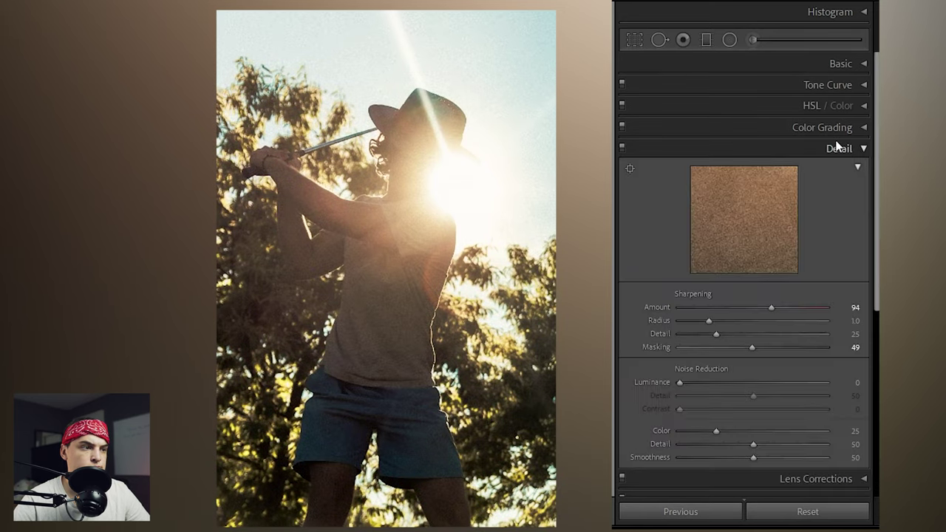
left_click_drag(680, 382, 691, 382)
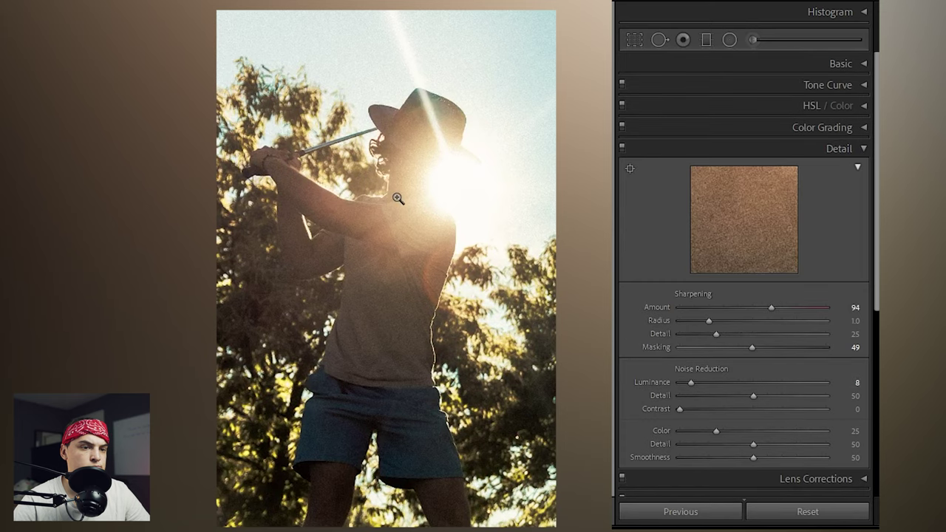
left_click(826, 191)
left_click(828, 212)
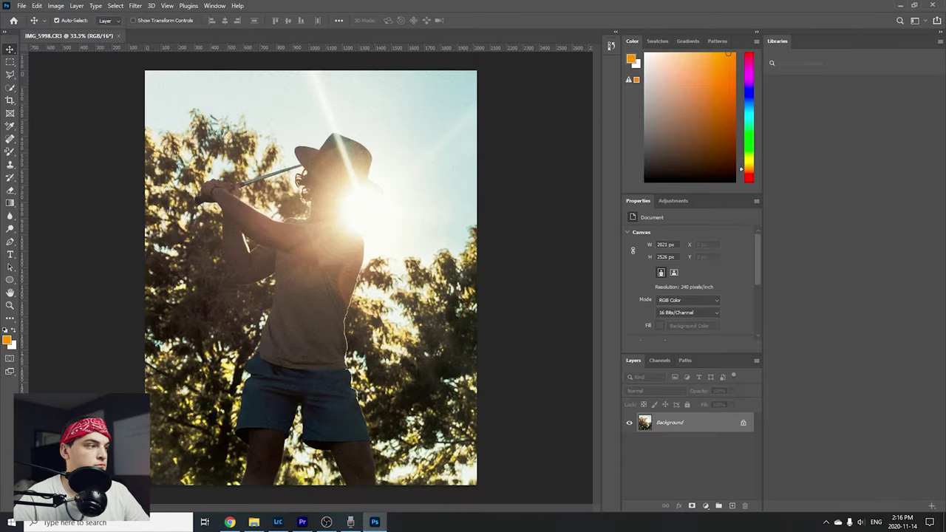
Open 30.jpg from Assets > Graphics > OverLays > crumpled paper textures and drag it into IMG_5998
key("ctrl+o")
double_click(228, 109)
double_click(227, 108)
double_click(236, 151)
double_click(265, 109)
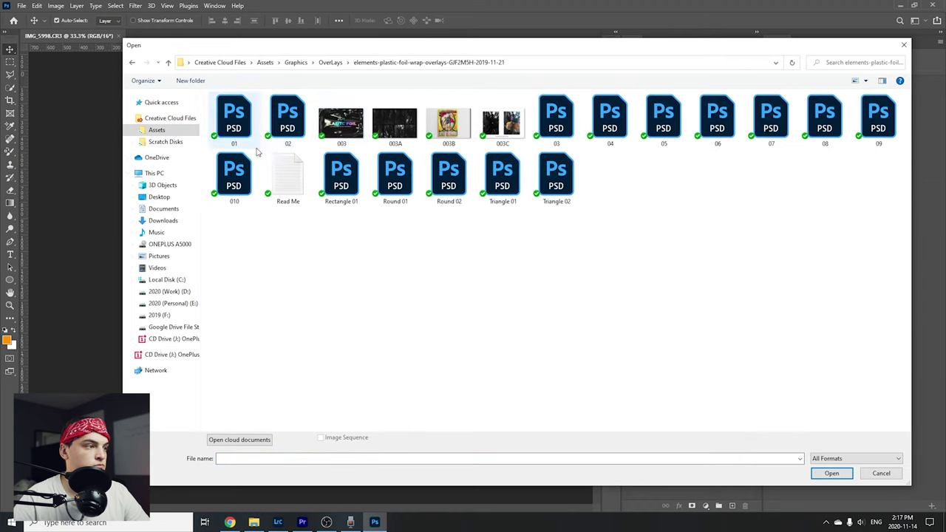
left_click(329, 62)
double_click(279, 122)
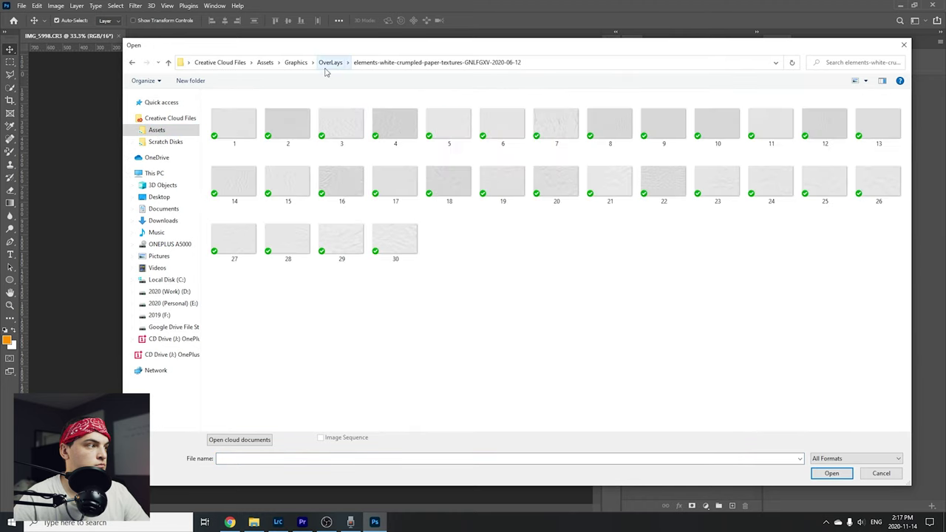
double_click(343, 235)
left_click_drag(87, 35, 411, 203)
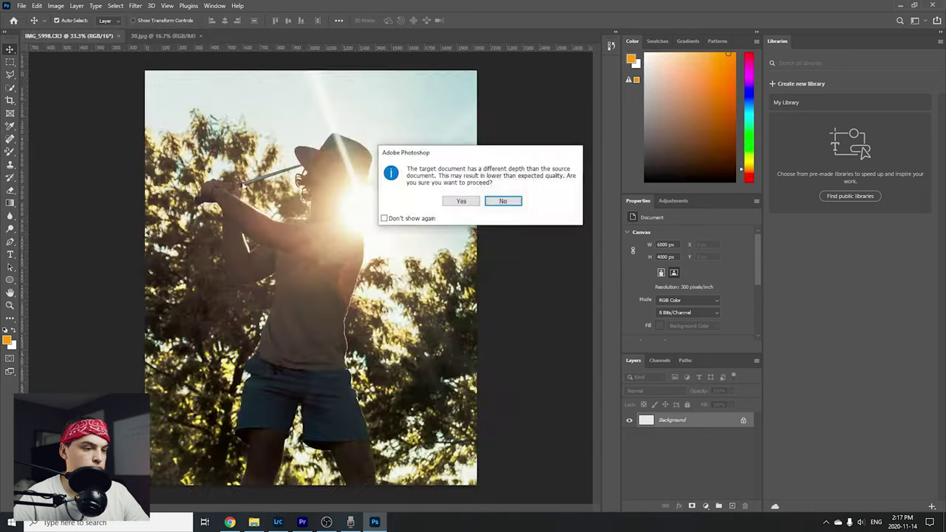
Accept the bit-depth warning, rotate the paper 90° and fit it over the canvas
key("Return")
left_click_drag(274, 303, 293, 285)
key("ctrl+t")
left_click_drag(237, 137, 259, 231)
mouse_move(473, 413)
left_mouse_down()
mouse_move(418, 348)
mouse_move(443, 91)
mouse_move(405, 115)
mouse_move(440, 292)
left_mouse_up()
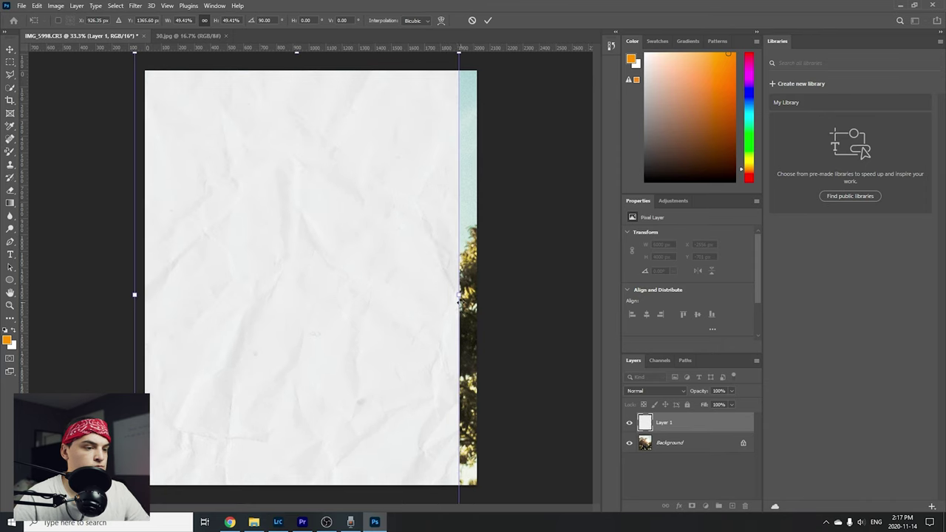
key("Return")
Set the paper layer's blend mode to Multiply after trying Linear Burn
left_click(653, 390)
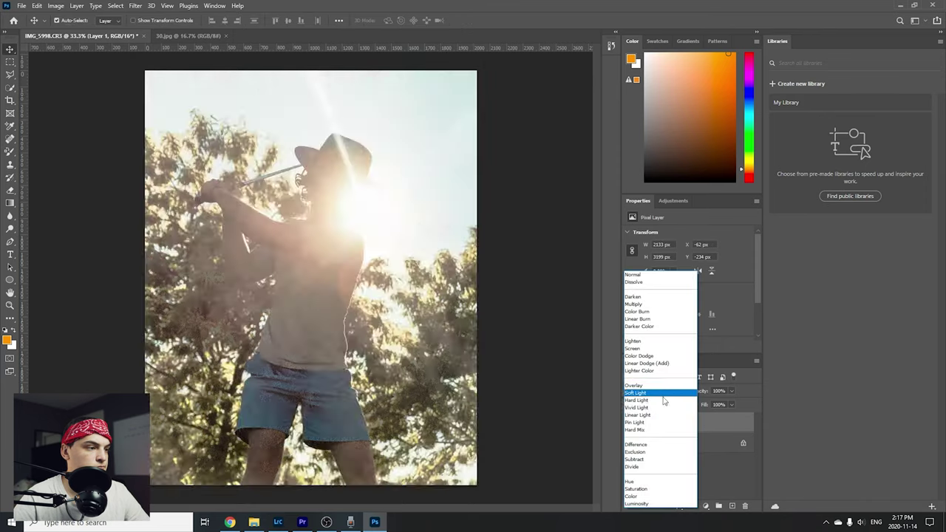
left_click(653, 320)
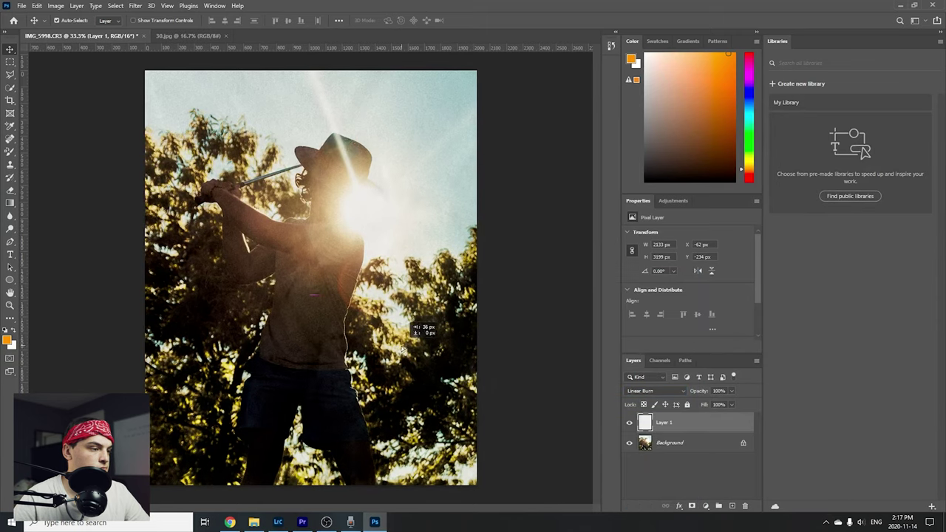
left_click(642, 377)
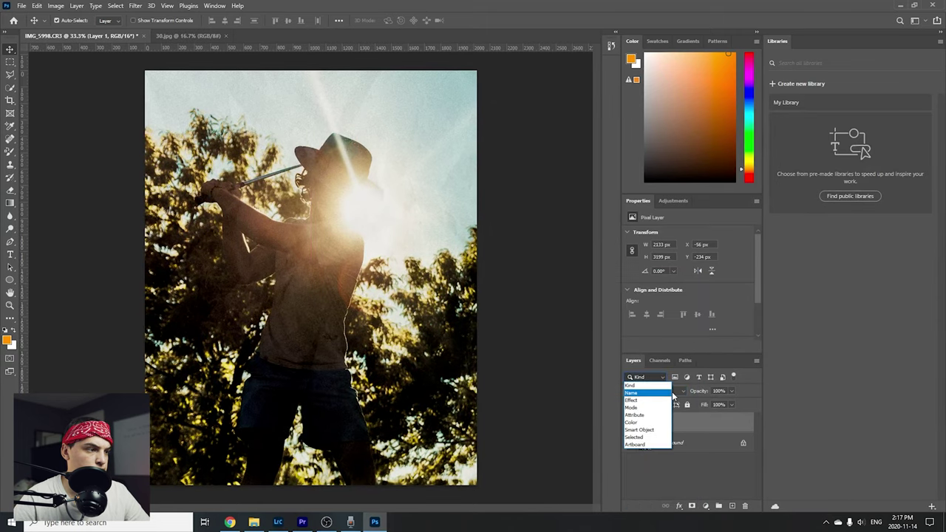
left_click(654, 390)
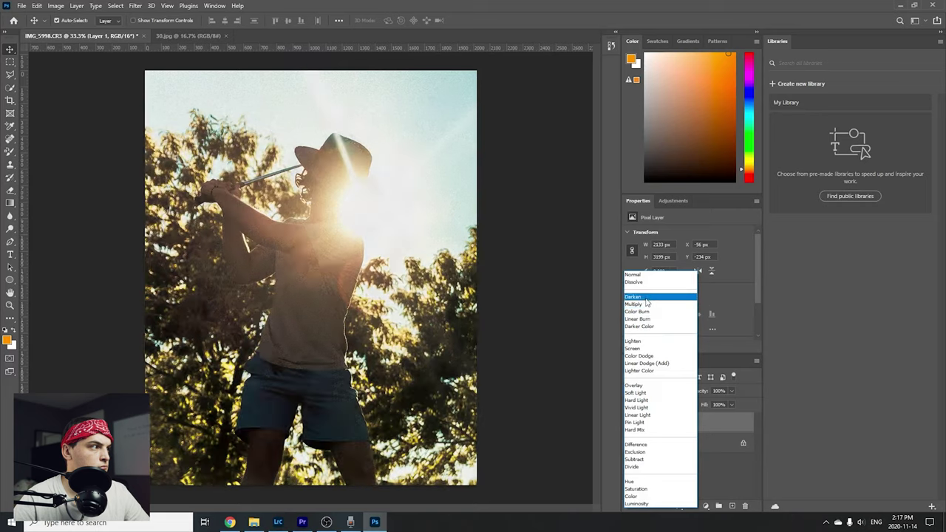
left_click(630, 304)
left_click(23, 6)
left_click(37, 33)
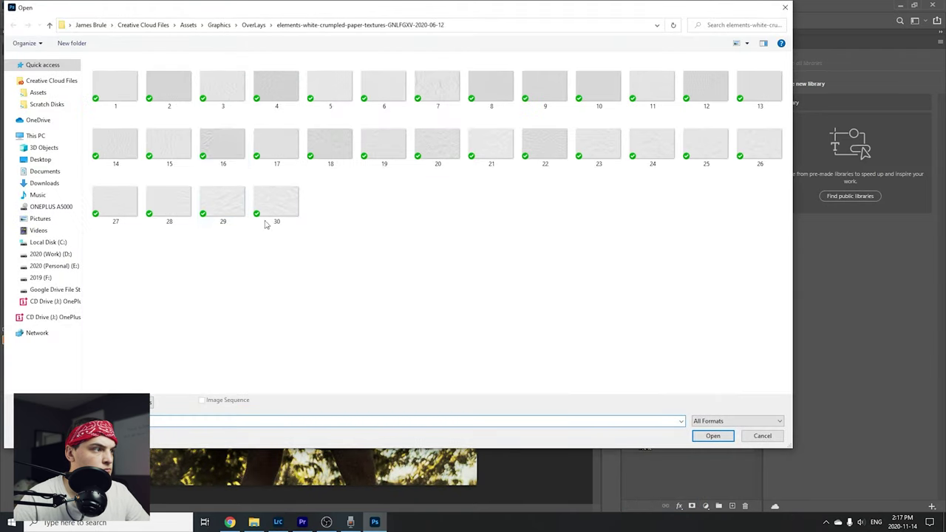
Bring paper texture 14.jpg into the golfer photo and stretch it to cover the canvas
double_click(116, 144)
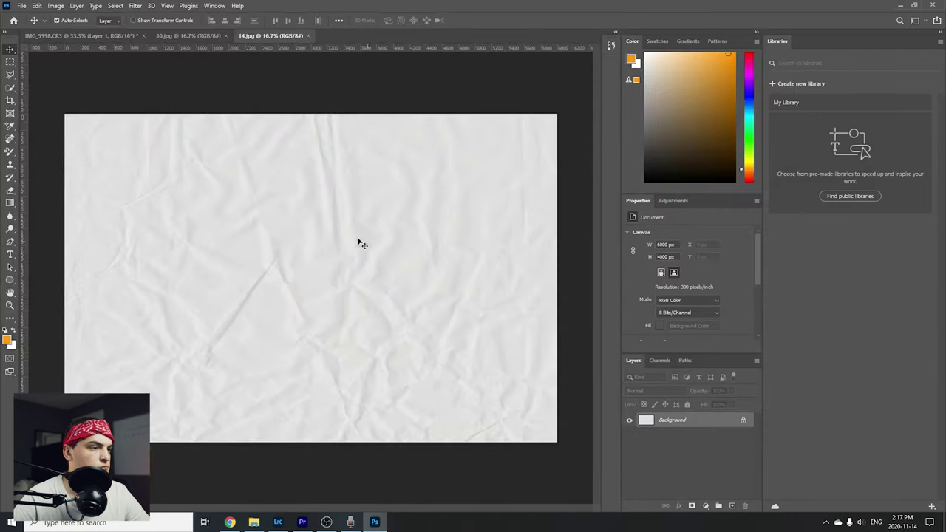
left_click_drag(382, 253, 440, 208)
left_click(460, 201)
key("ctrl+t")
left_click_drag(312, 194, 284, 212)
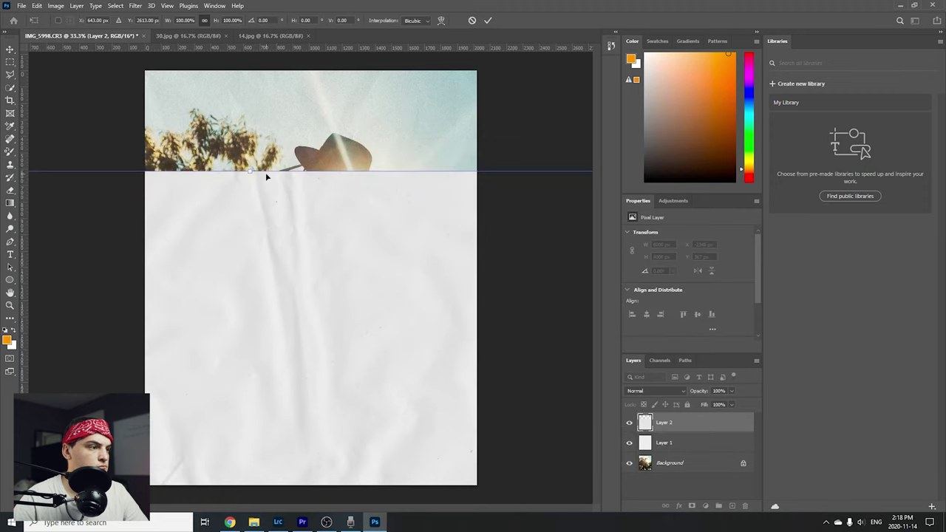
mouse_move(262, 312)
left_mouse_down()
mouse_move(316, 261)
mouse_move(347, 111)
mouse_move(340, 59)
left_mouse_up()
key("Return")
Set Layer 2's blend mode to Multiply and nudge the texture into place
left_click(675, 441)
left_click(663, 422)
left_click(656, 390)
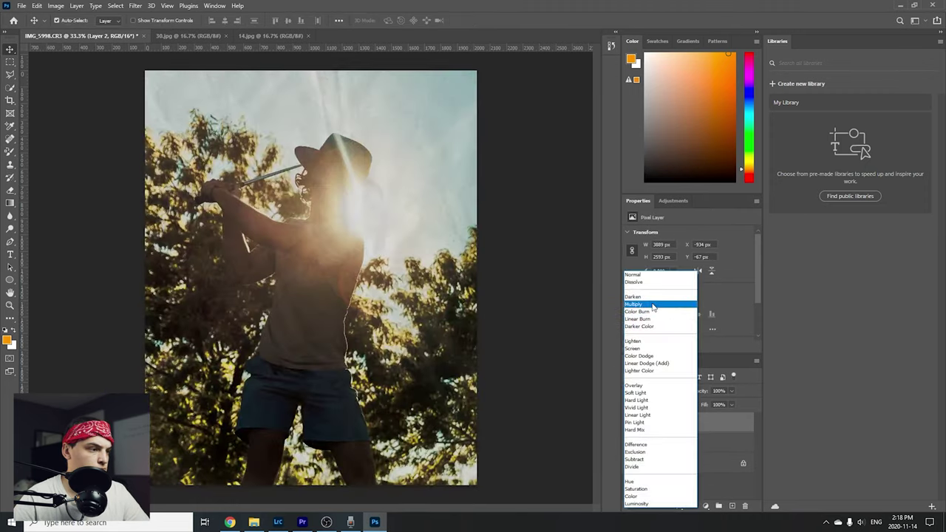
left_click(651, 304)
left_click_drag(420, 285, 332, 278)
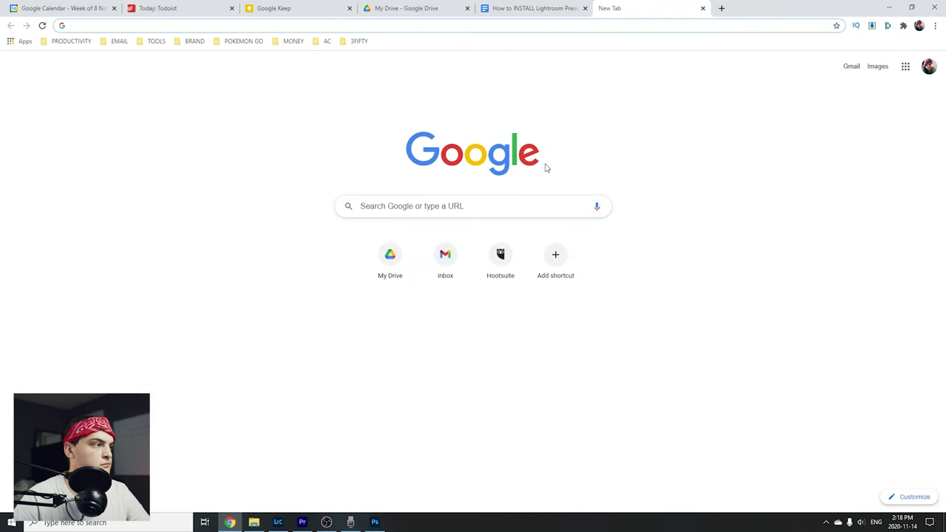
Search Google Images for 'light leak', then replace the query with 'lens flare png'
type("light leak")
key("Return")
left_click(131, 84)
triple_click(158, 55)
type("lens flare png")
key("Return")
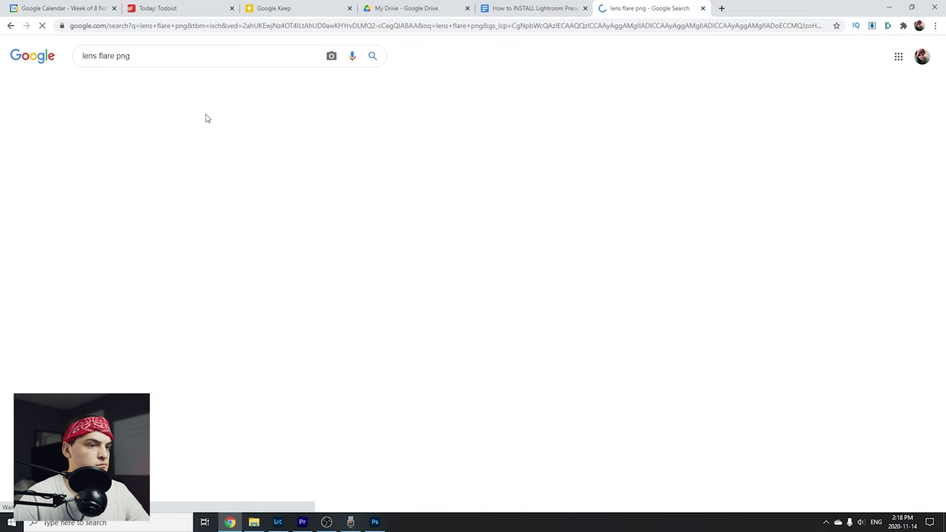
Preview several lens flare results and save the white lens flare into a download subfolder
left_click(200, 184)
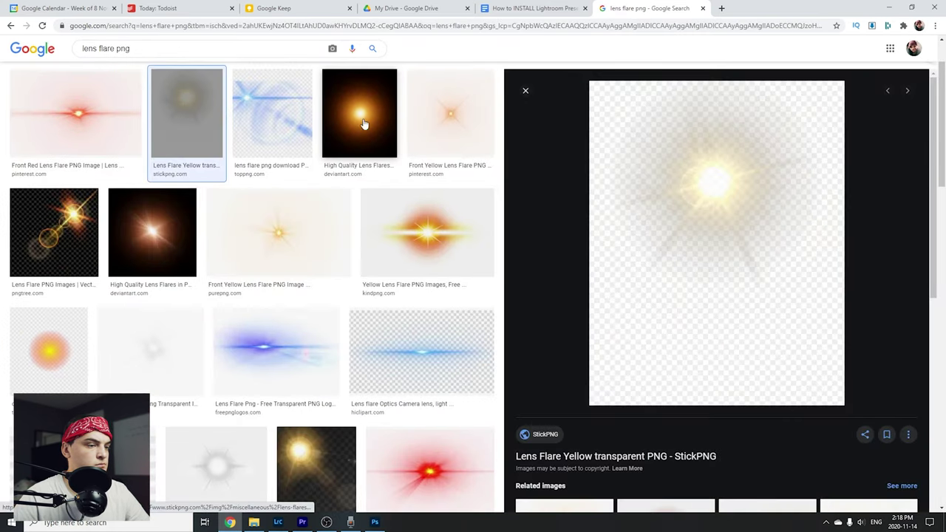
left_click(82, 237)
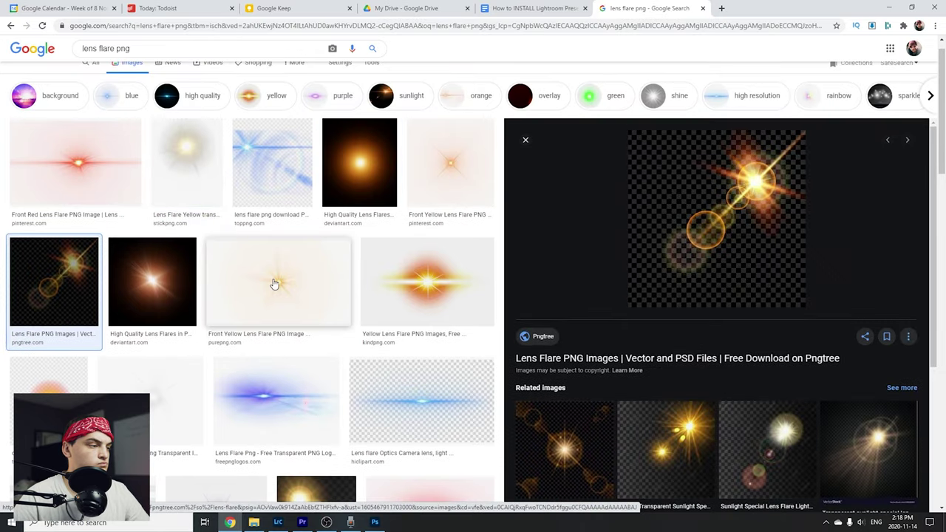
left_click(274, 284)
left_click(176, 355)
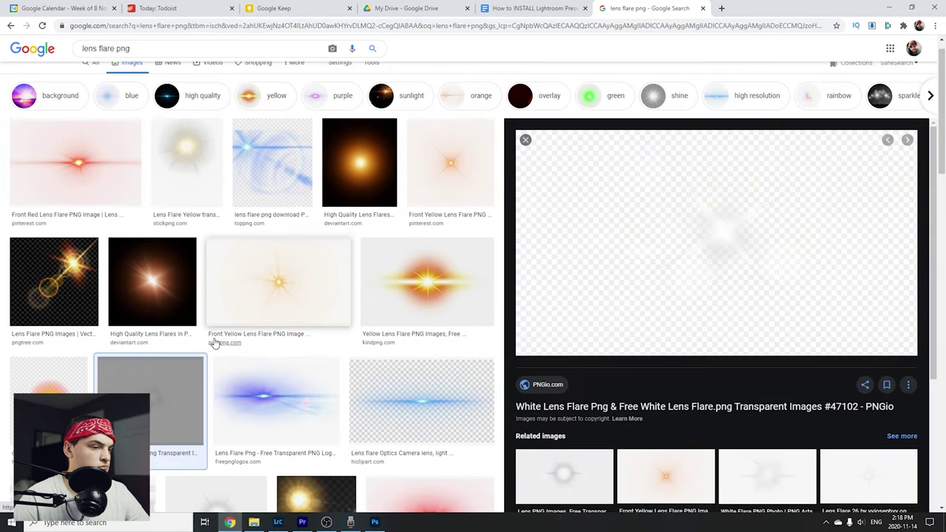
right_click(723, 238)
left_click(768, 338)
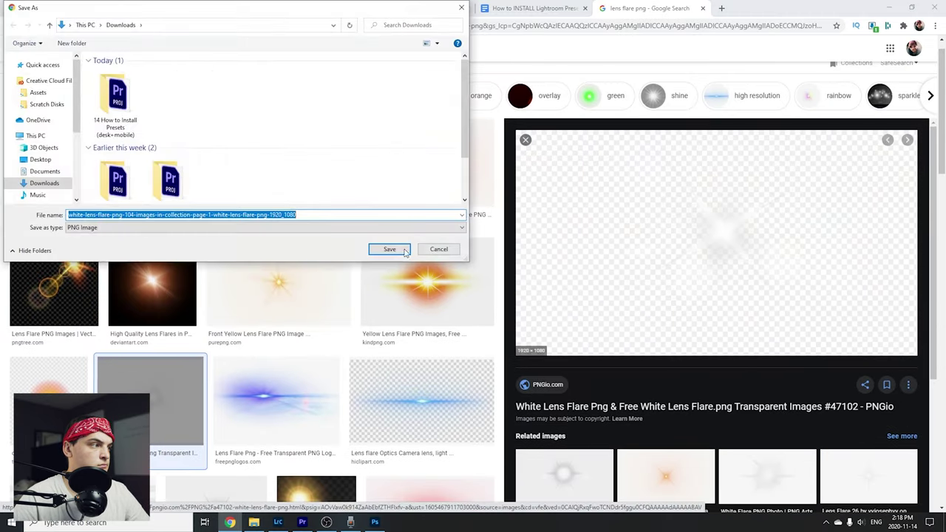
double_click(106, 109)
double_click(118, 81)
left_click(389, 249)
Browse more flare previews: orange high-quality, transparent yellow and white ClipartKey flares
scroll(258, 335, "down", 3)
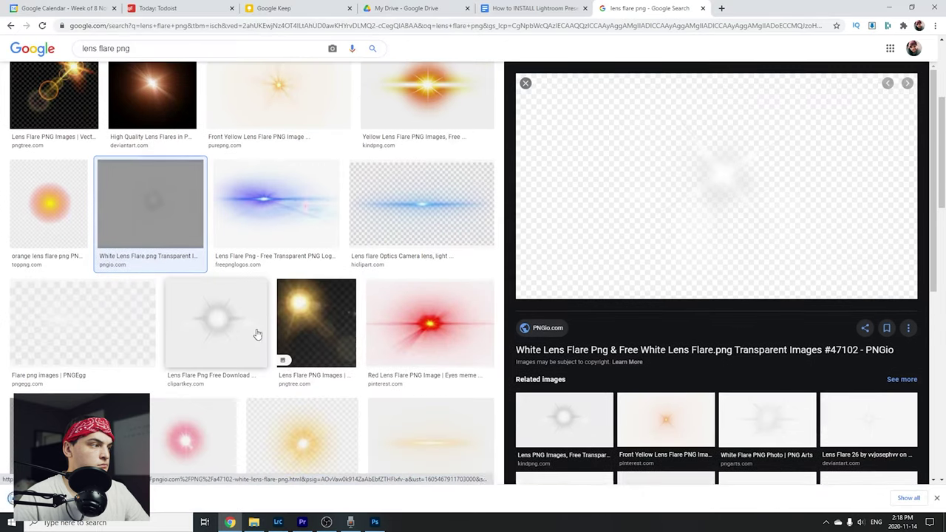
scroll(244, 325, "up", 3)
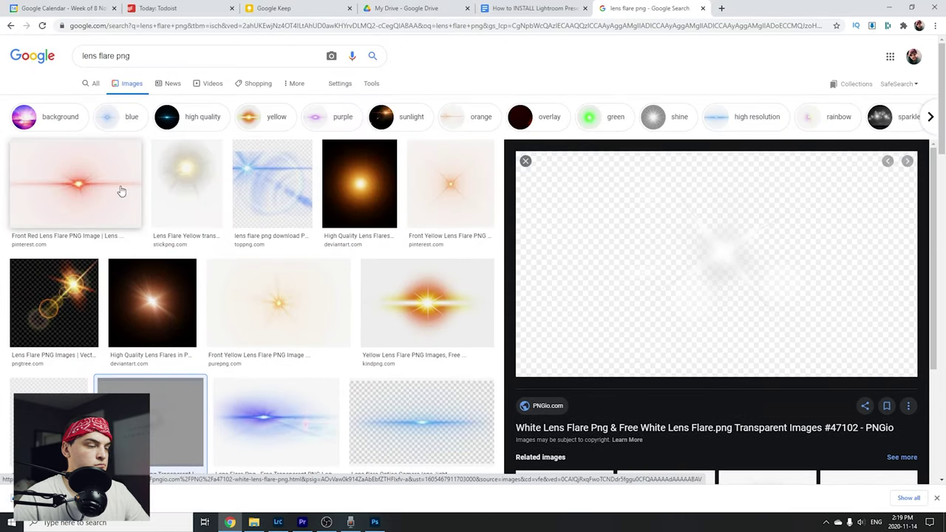
left_click(359, 178)
right_click(704, 256)
scroll(384, 280, "down", 4)
scroll(386, 292, "down", 1)
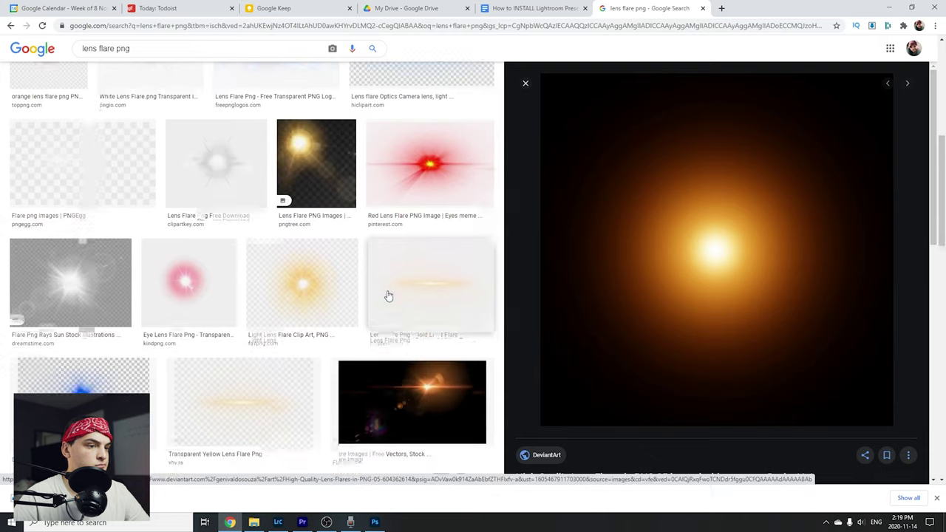
left_click(296, 336)
scroll(306, 333, "down", 2)
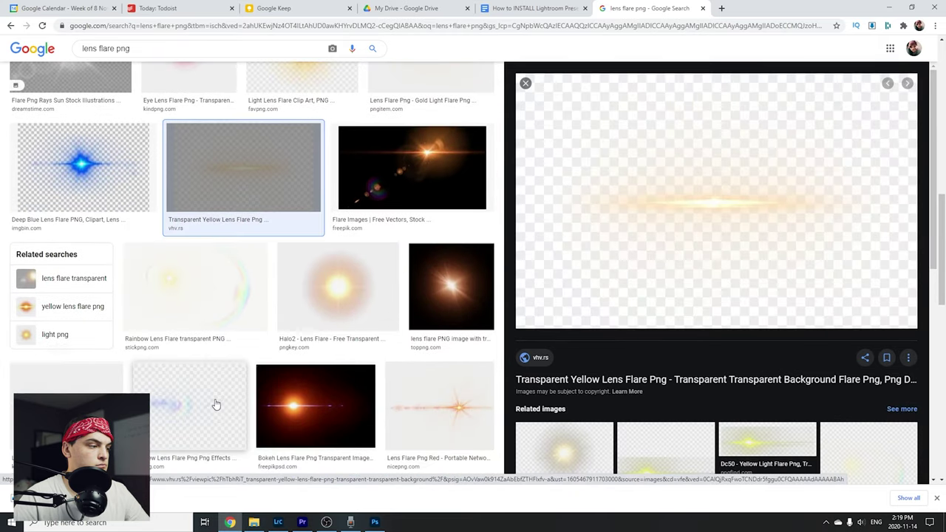
scroll(295, 384, "down", 1)
scroll(212, 348, "up", 1)
scroll(376, 359, "up", 3)
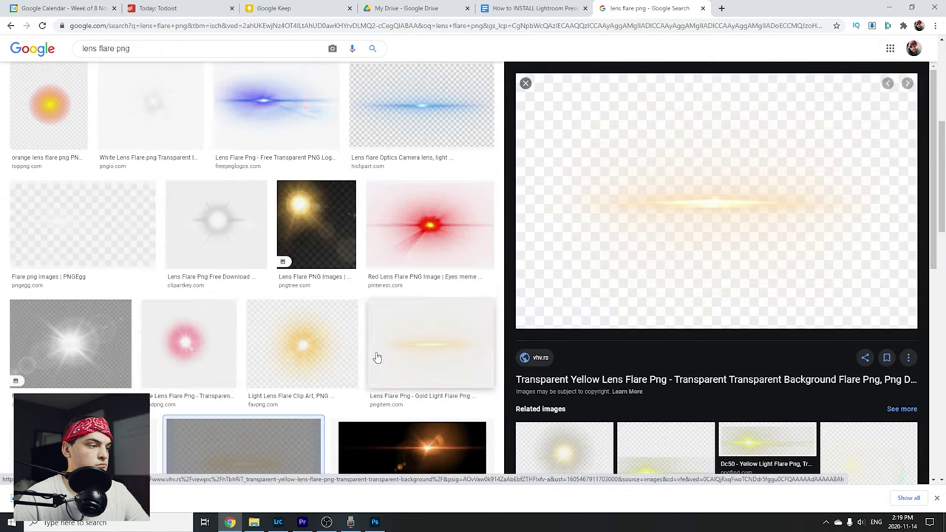
scroll(407, 229, "up", 2)
left_click(216, 325)
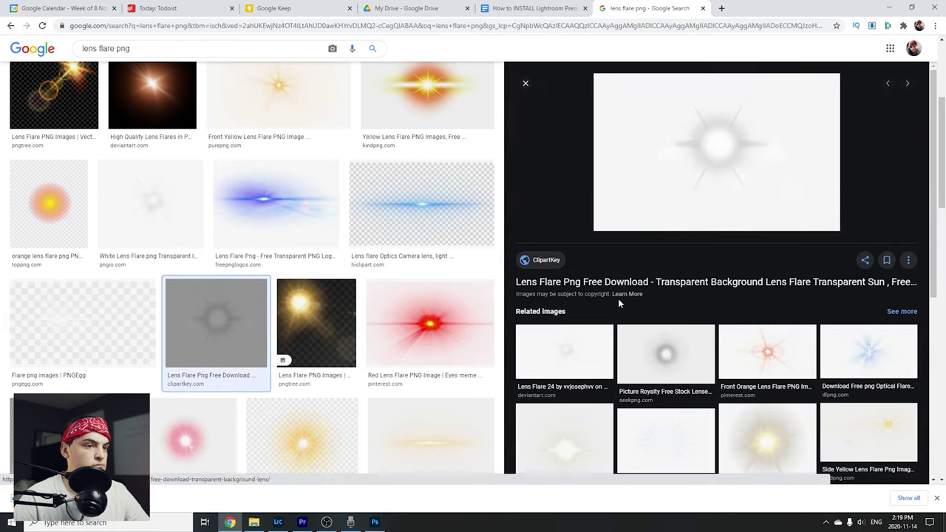
Save the orange Pinterest lens flare image to the computer
left_click(767, 354)
scroll(327, 264, "up", 1)
right_click(664, 197)
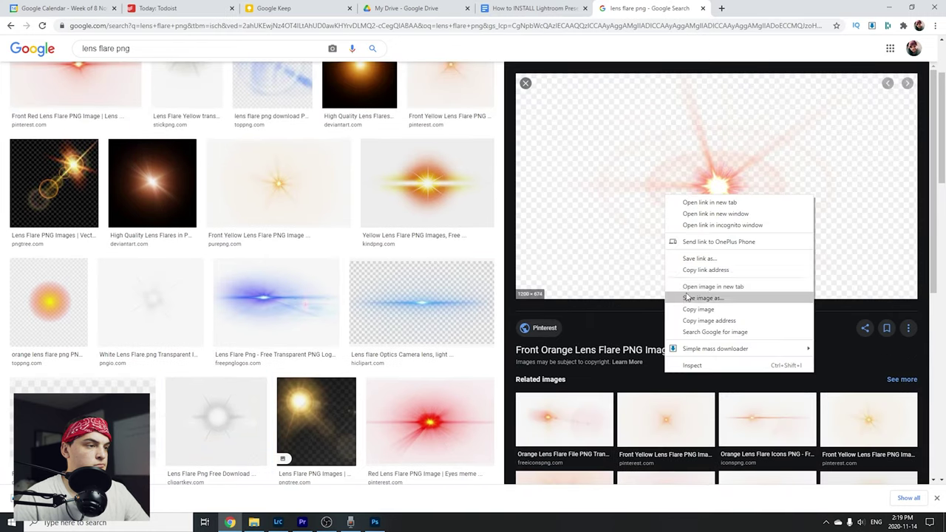
left_click(687, 297)
key("Return")
Look through further flare results, including the yellow kindpng and Dreamstime flares
left_click(413, 188)
scroll(244, 229, "down", 5)
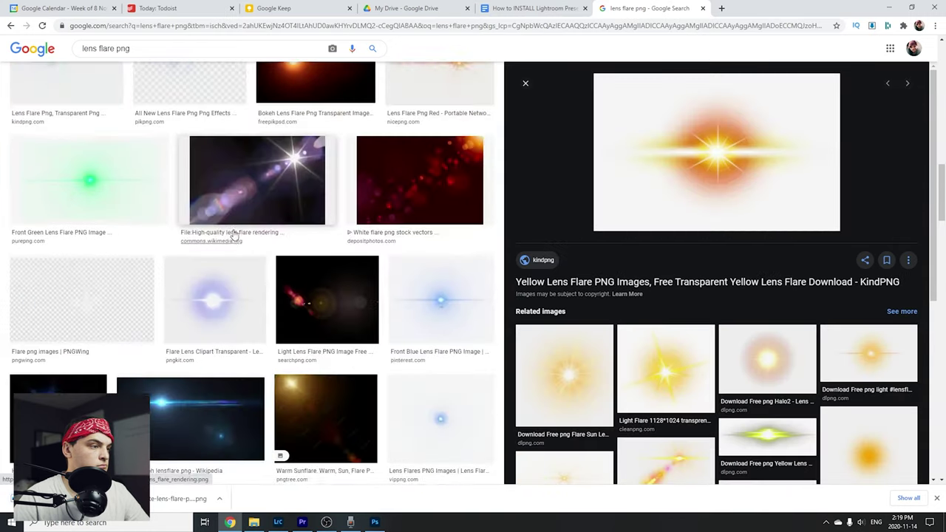
scroll(233, 234, "down", 2)
scroll(243, 232, "down", 5)
scroll(254, 229, "down", 1)
left_click(265, 227)
scroll(266, 228, "down", 2)
scroll(264, 285, "down", 1)
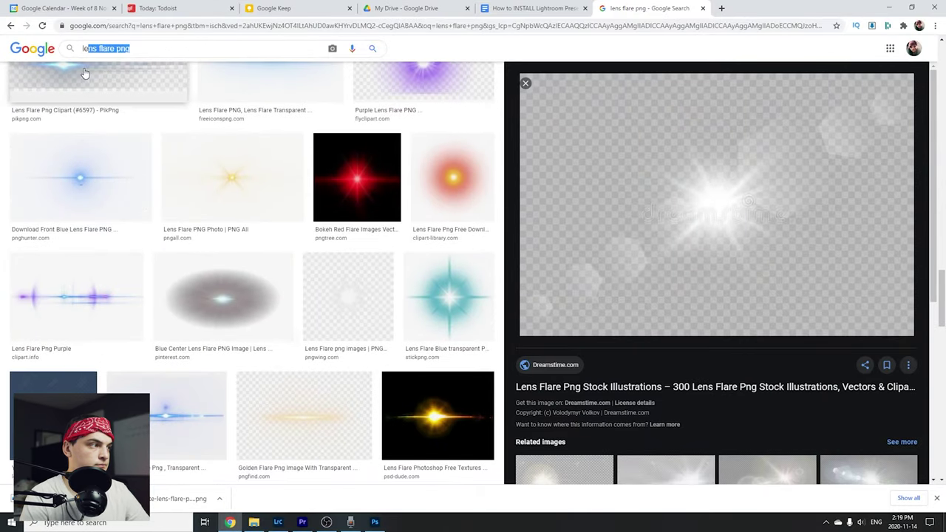
Start a new image search for film overlays
type("f")
key("BackSpace")
type("verlat")
key("Return")
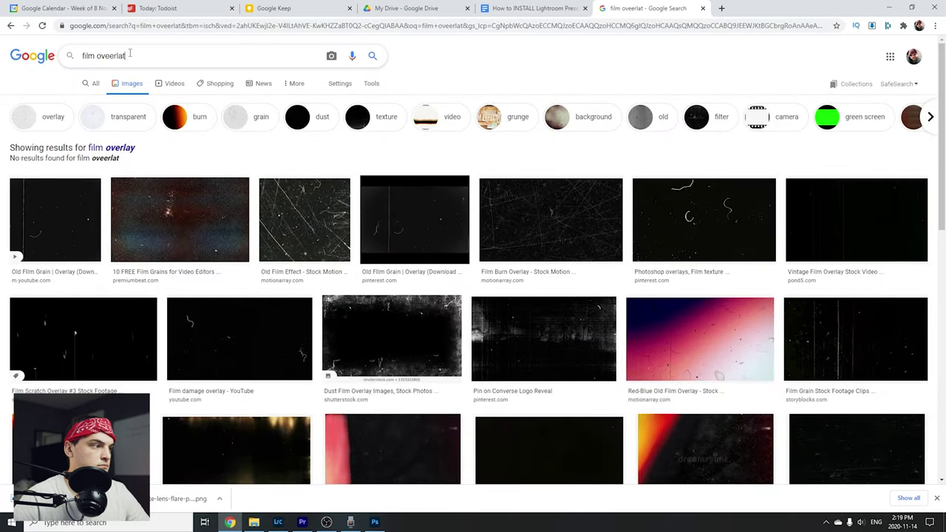
Correct the query to 'film overlay' and save the black scratches overlay image
left_click(129, 53)
key("BackSpace")
key("BackSpace")
key("BackSpace")
type("lay")
key("Return")
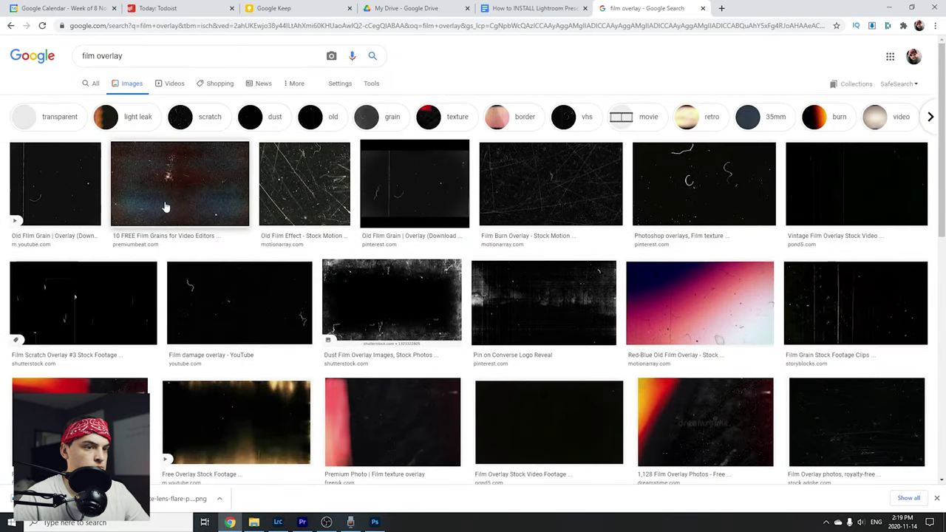
left_click(702, 185)
right_click(641, 195)
left_click(669, 292)
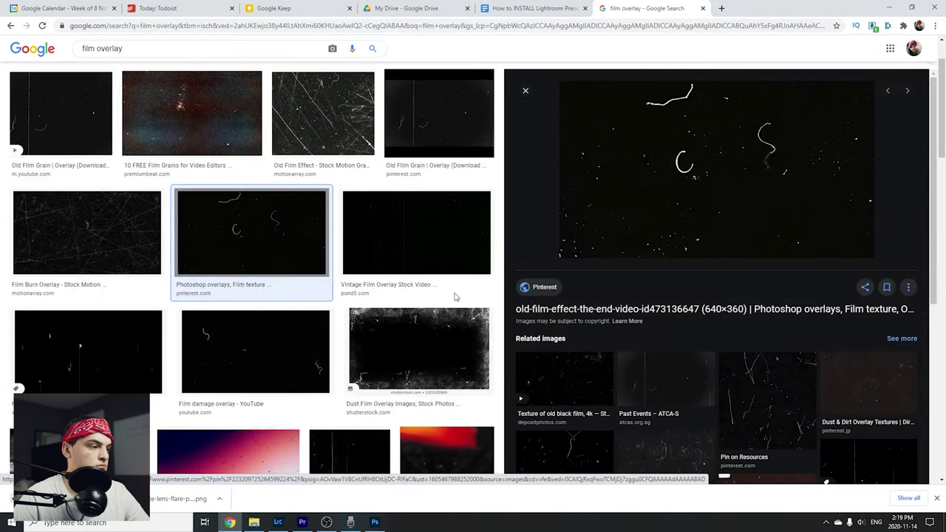
Scroll through the overlay results, then run a new film texture image search
scroll(243, 295, "down", 4)
scroll(244, 295, "down", 3)
scroll(244, 295, "down", 3)
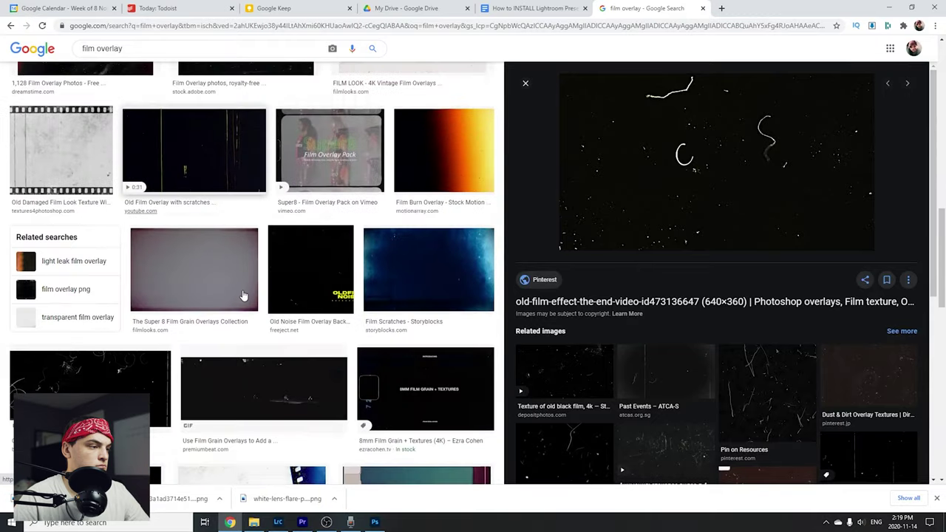
scroll(242, 295, "down", 2)
scroll(333, 294, "down", 4)
triple_click(221, 48)
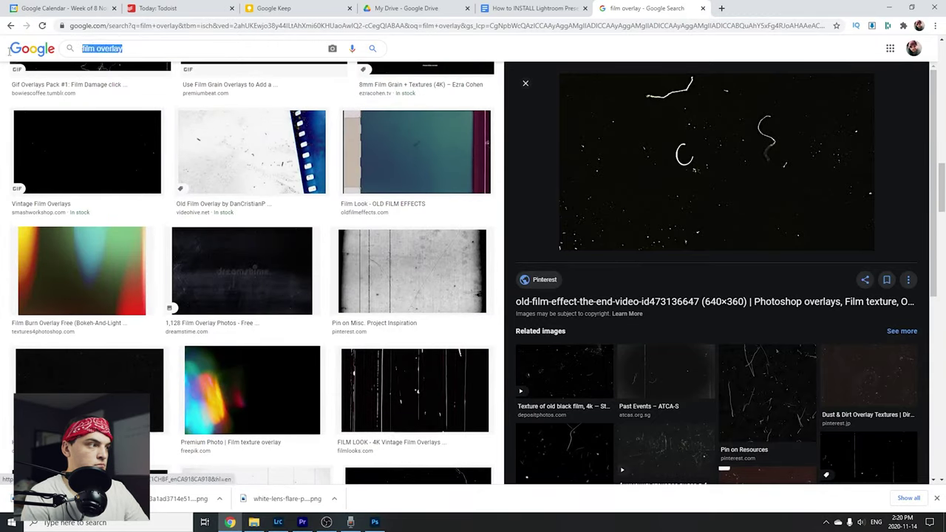
type("fi")
type("re")
key("Return")
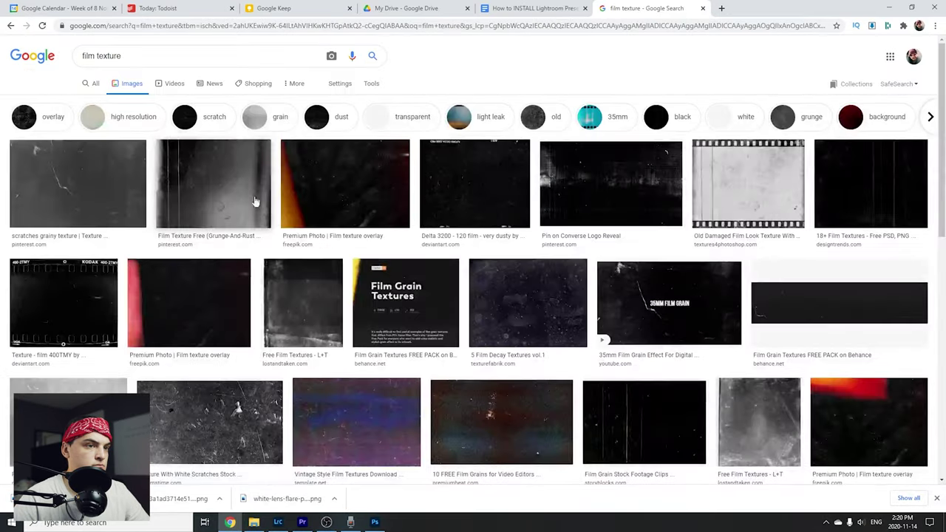
Save the old damaged film-strip texture image
left_click(746, 183)
right_click(632, 266)
left_click(665, 357)
left_click(389, 252)
Browse more textures: 35mm Film Grain, 5 Film Decay Textures vol.1 and 16mm Film Textures
scroll(339, 363, "down", 3)
scroll(339, 363, "down", 2)
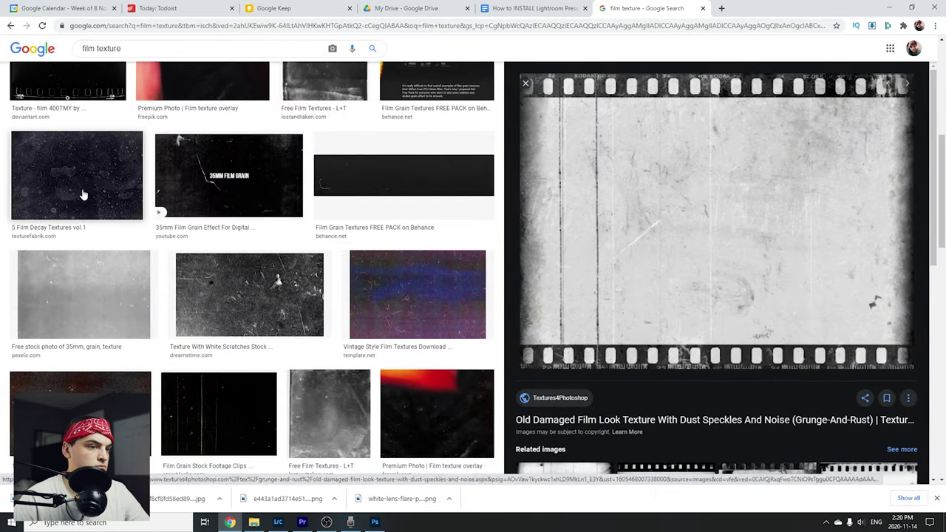
left_click(158, 210)
left_click(78, 189)
scroll(237, 262, "down", 2)
scroll(146, 275, "down", 3)
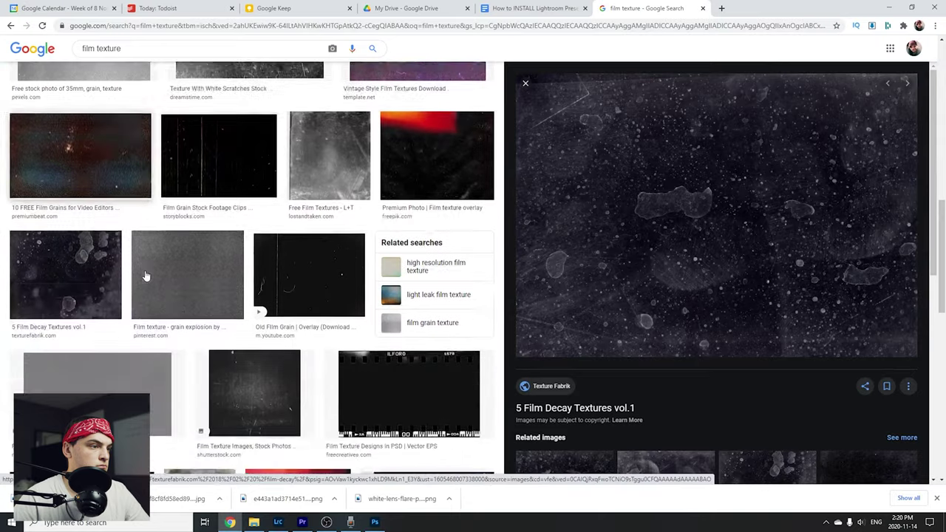
scroll(147, 275, "down", 3)
scroll(221, 273, "down", 1)
left_click(390, 195)
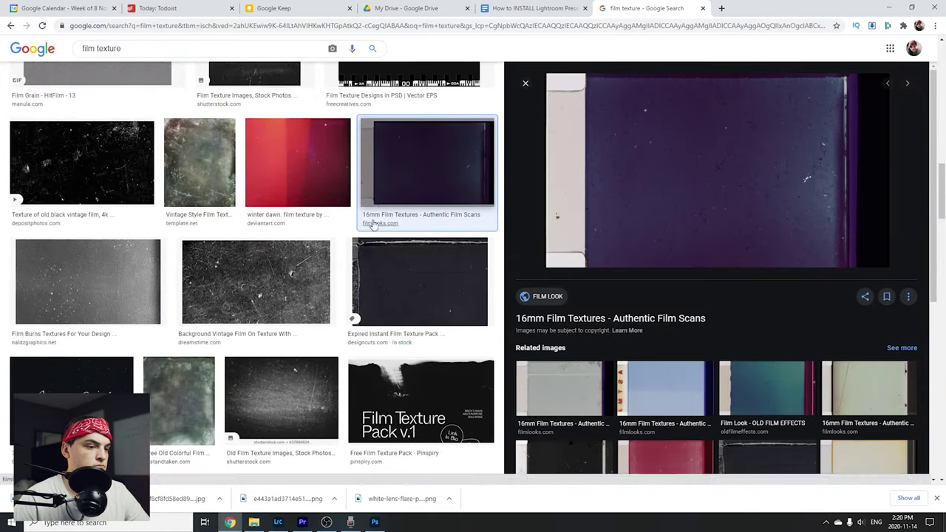
scroll(653, 388, "down", 2)
scroll(655, 382, "down", 3)
scroll(654, 382, "down", 1)
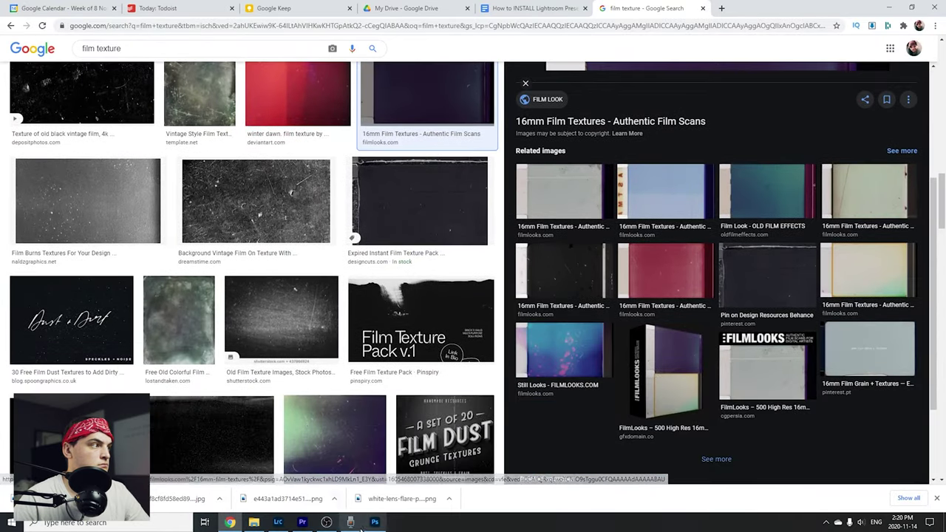
Switch to Photoshop and choose File > Open
left_click(374, 522)
left_click(22, 6)
left_click(33, 21)
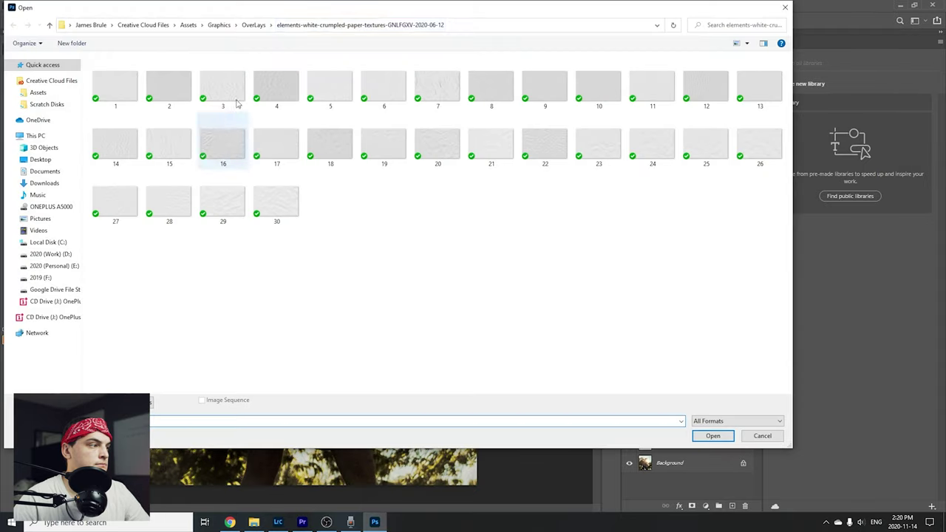
Open the four downloaded images from the Downloads subfolder
left_click(44, 182)
double_click(116, 100)
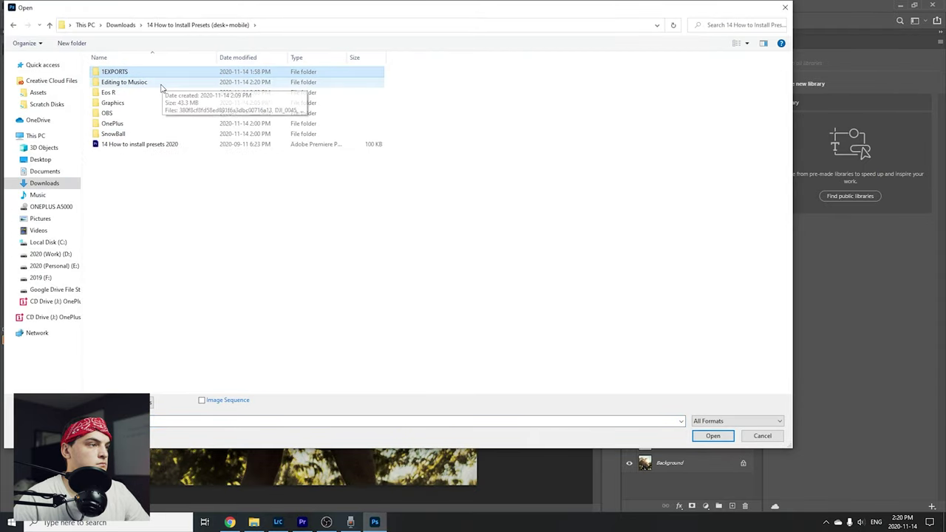
double_click(158, 80)
left_click(116, 88)
left_click(222, 89, "ctrl")
left_click(383, 84, "ctrl")
left_click(437, 92, "ctrl")
left_click(713, 435)
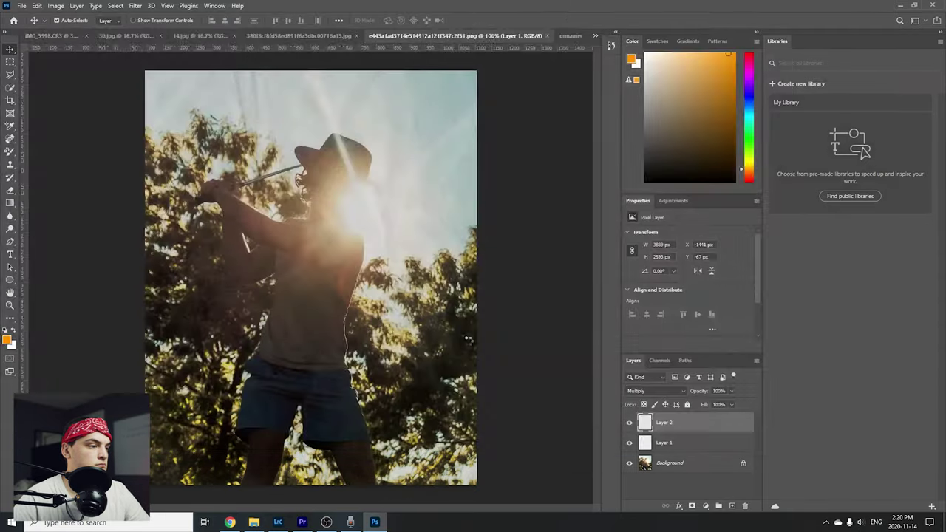
Close two unneeded paper textures and drag the white lens flare into the golfer photo
left_click_drag(322, 270, 248, 208)
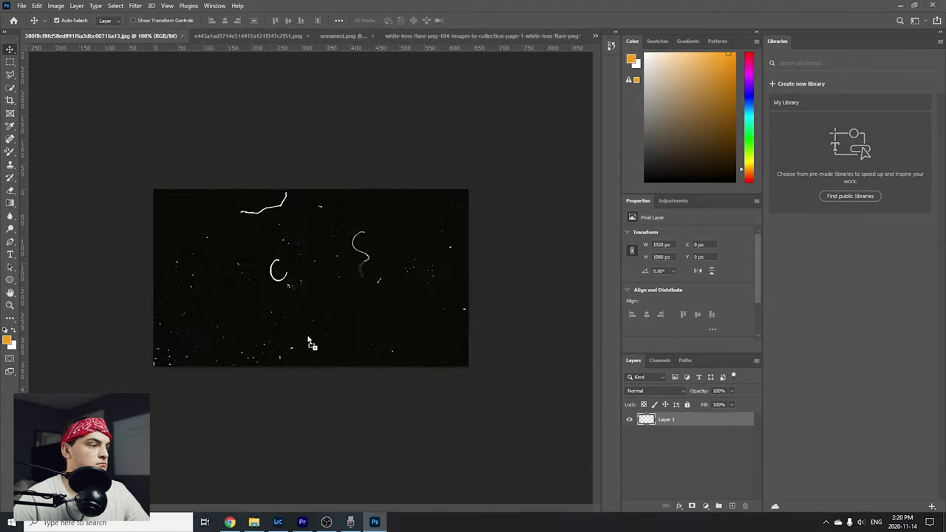
left_click_drag(247, 208, 154, 189)
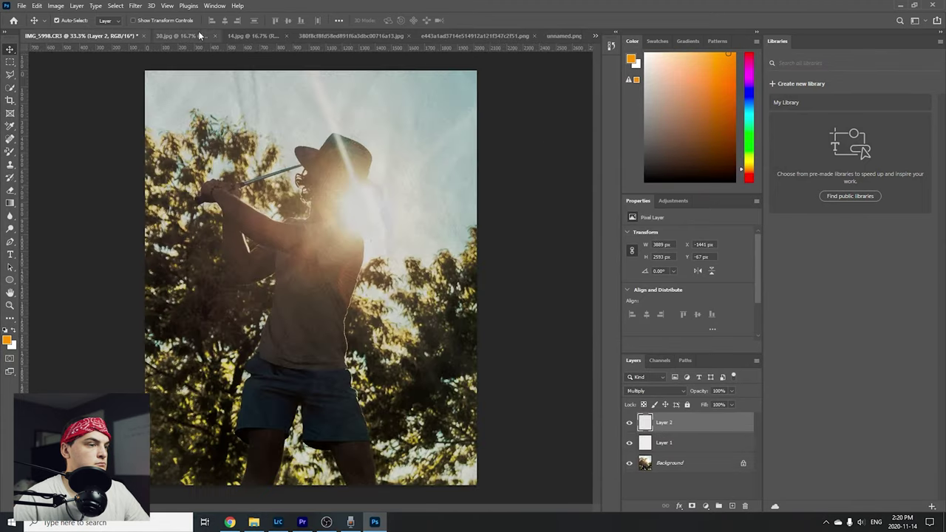
left_click(184, 35)
key("ctrl+w")
left_click(186, 36)
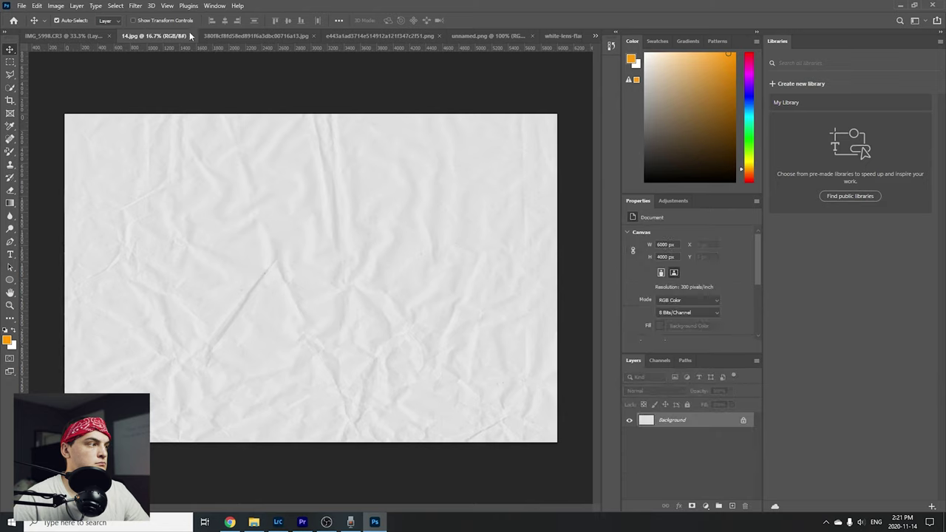
key("ctrl+w")
left_click_drag(247, 116, 368, 191)
key("Return")
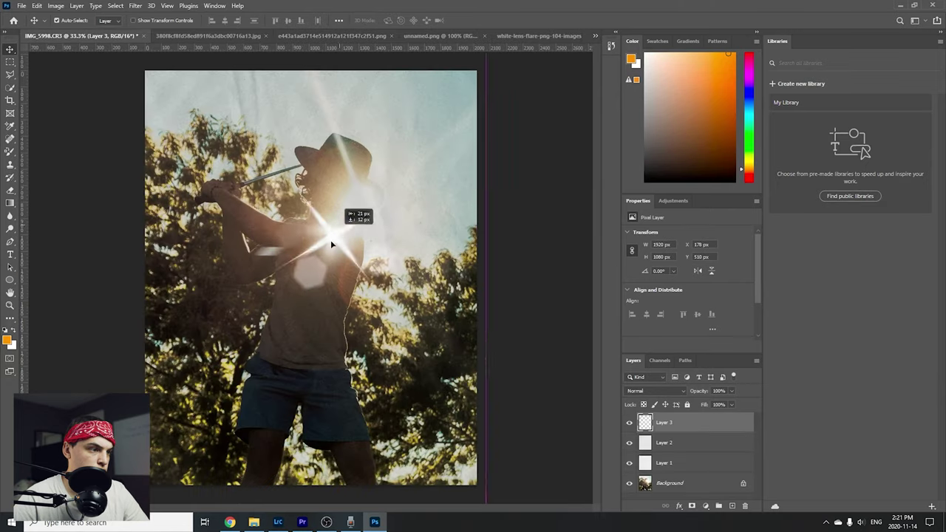
Rotate the flare about 97 degrees and move its layer just above the background photo
key("ctrl+t")
left_click_drag(480, 168, 395, 429)
left_click_drag(369, 224, 409, 195)
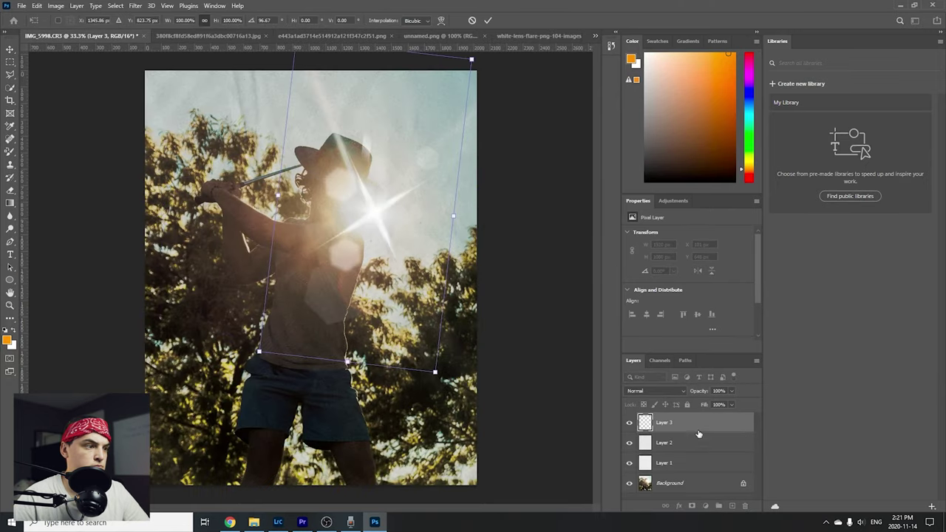
left_click_drag(680, 426, 648, 461)
left_click(629, 463, "alt")
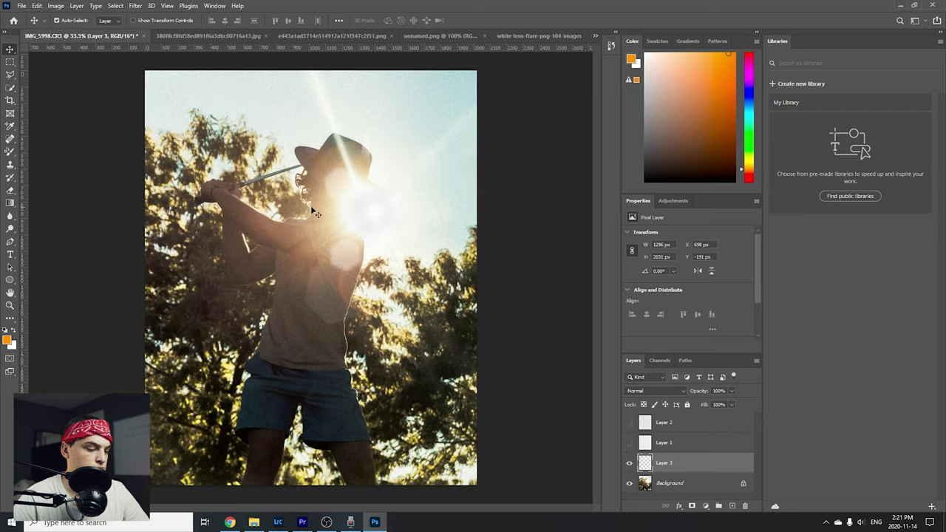
left_click_drag(387, 223, 385, 201)
Apply the transform, toggle the texture layers to compare, and nudge the flare down 24 px
key("ctrl+t")
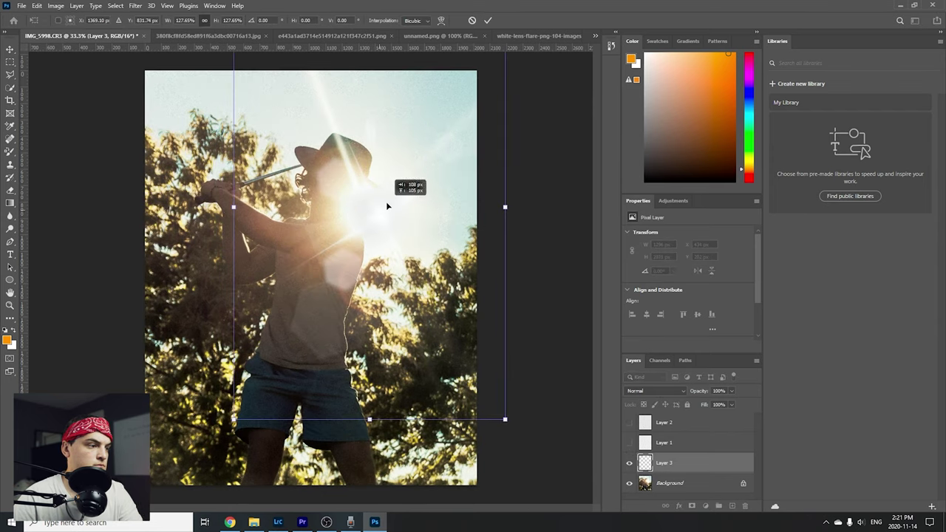
key("Return")
left_click(628, 443)
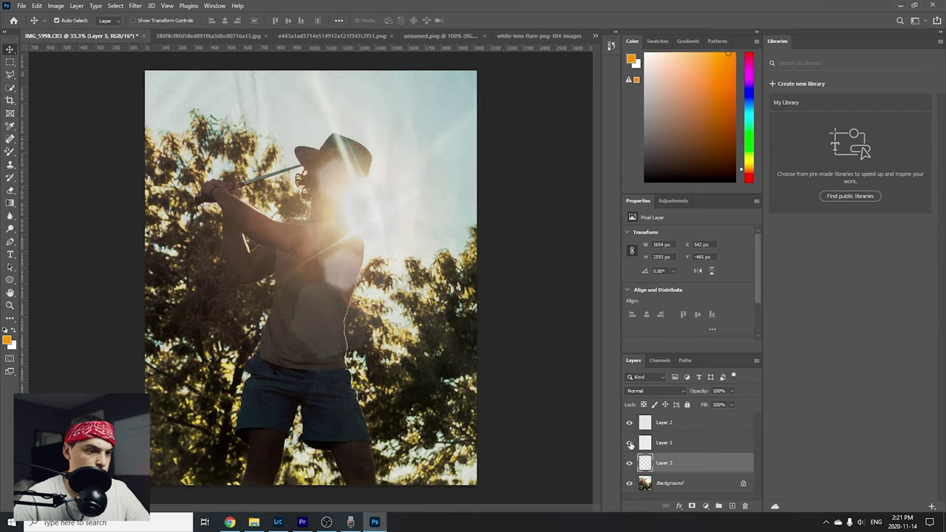
left_click(628, 422)
left_click(629, 422)
mouse_move(387, 195)
left_mouse_down()
mouse_move(387, 213)
mouse_move(353, 200)
left_mouse_up()
left_click(629, 462)
left_click(628, 442)
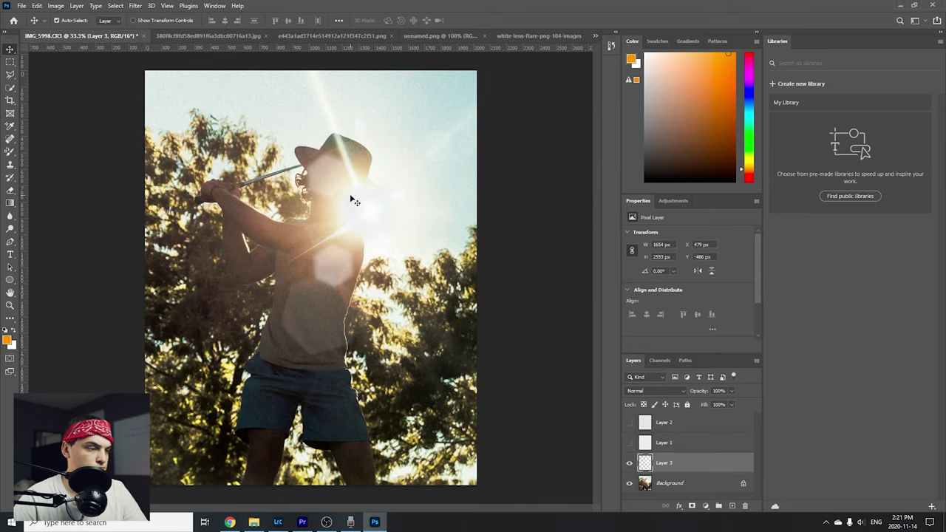
Enlarge the flare to about 130%, centre it on the sun, and show Layer 1 again
left_click_drag(494, 203, 566, 189)
left_click_drag(433, 203, 397, 191)
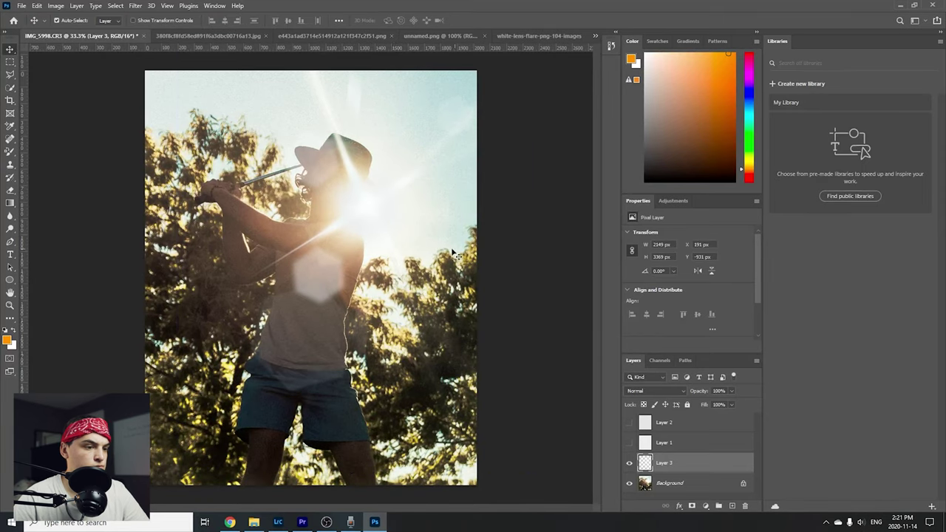
left_click(629, 443)
left_click(247, 36)
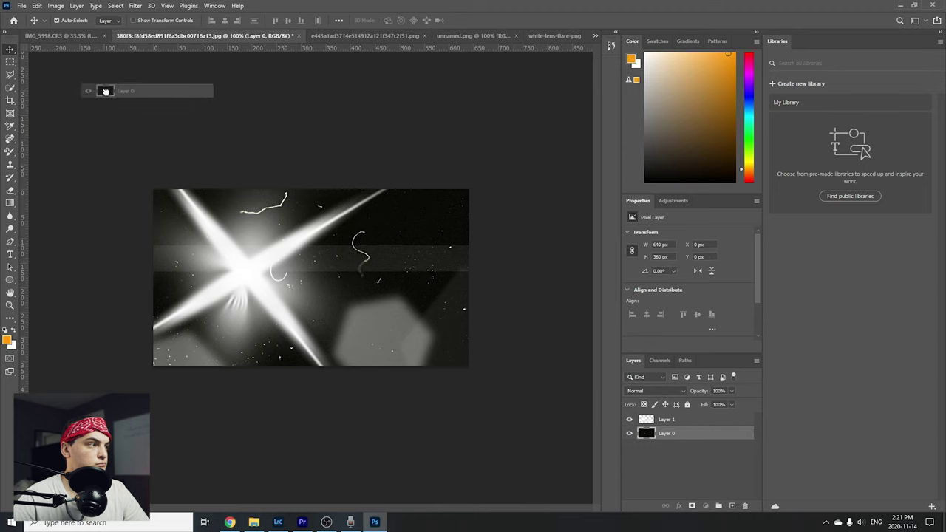
Bring the scratches layer onto the golfer photo, move it to the top, rotate 90° and stretch it wider
left_click_drag(105, 91, 80, 37)
left_click_drag(307, 258, 307, 258)
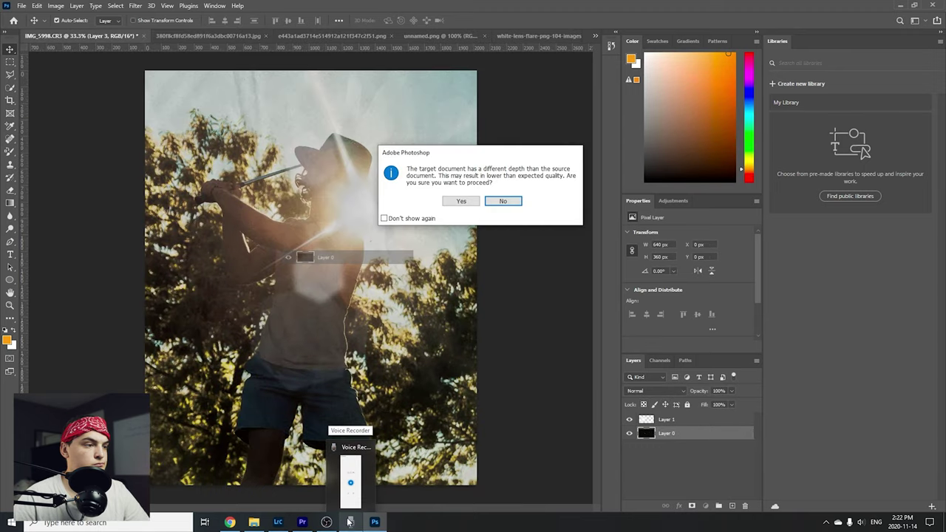
left_click(461, 201)
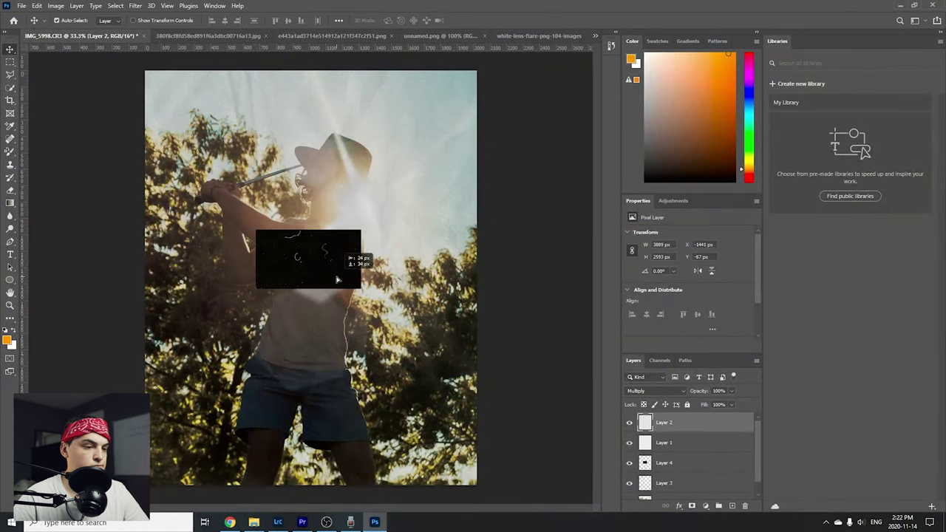
left_click_drag(658, 418, 658, 416)
left_click_drag(334, 278, 325, 302)
left_click_drag(374, 267, 329, 355)
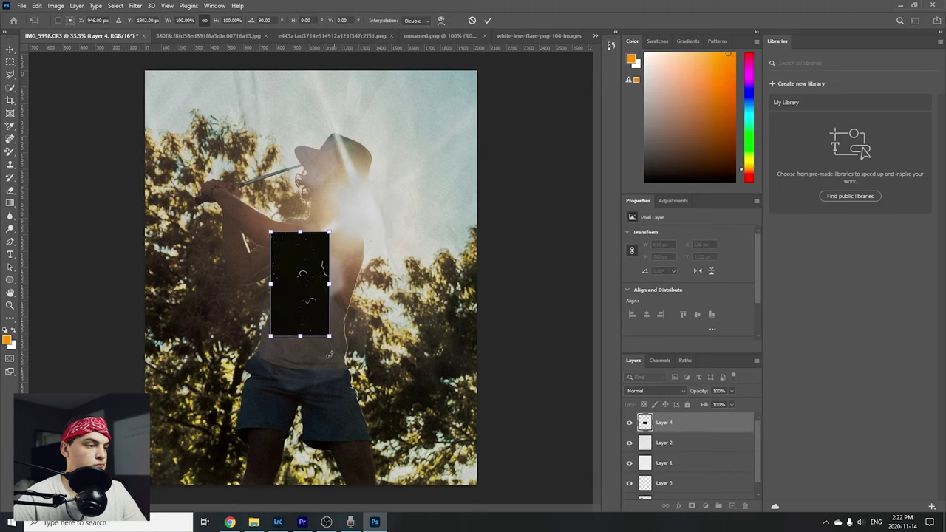
left_click_drag(332, 276, 479, 274)
key("Return")
Set the dust-speck layer to Lighten blend mode, then delete it
left_click(659, 391)
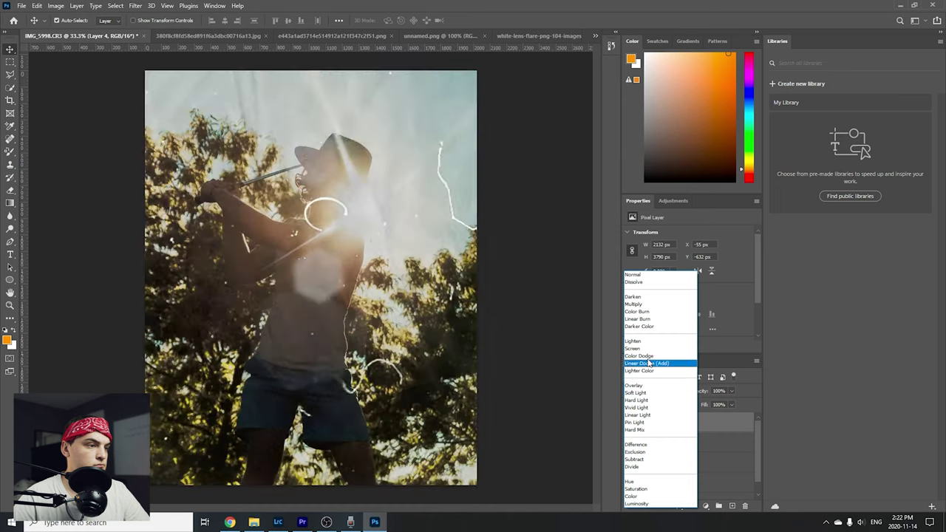
left_click(649, 340)
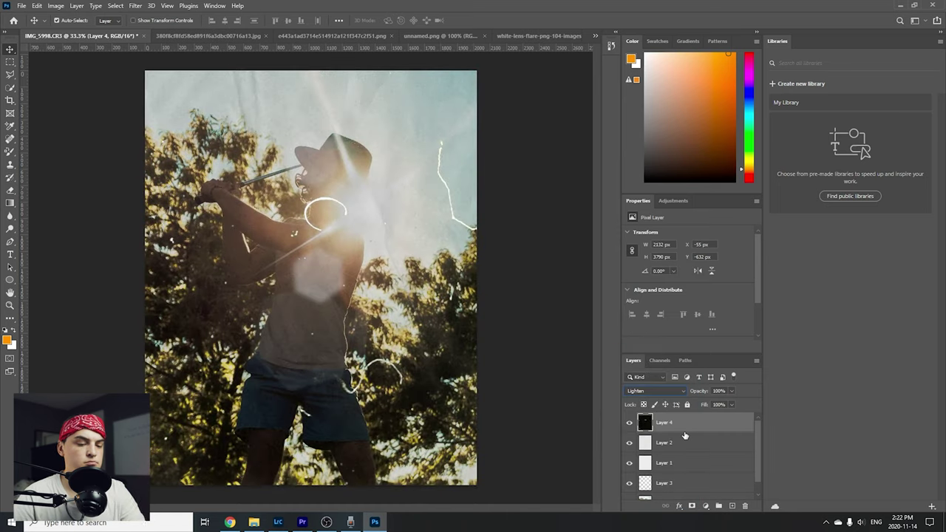
left_click(744, 506)
left_click(426, 195)
key("ctrl+shift+Tab")
key("ctrl+shift+Tab")
Cycle through the open documents to the one holding the film-strip layers
left_click(443, 36)
left_click(247, 35)
left_click(111, 36)
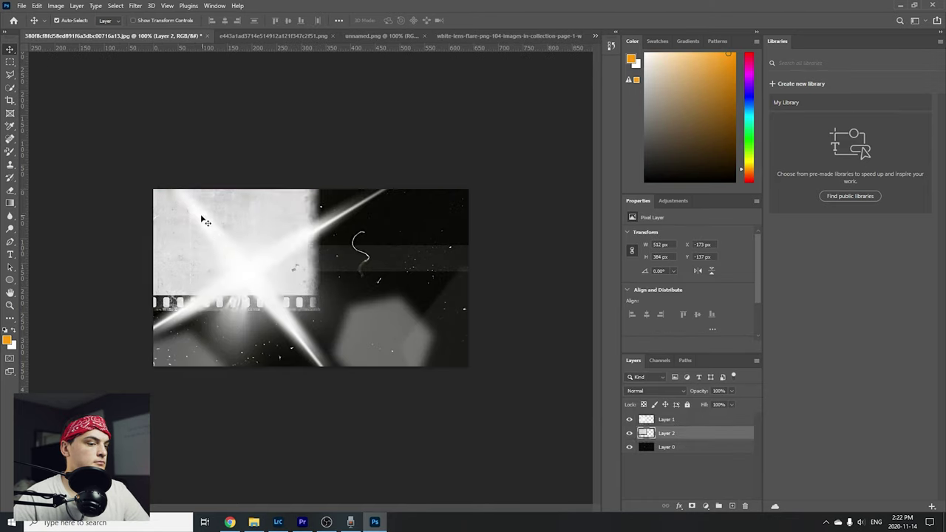
Copy the film-strip layer into the golfer photo and stretch it over the whole canvas
left_click_drag(707, 441, 707, 436)
key("ctrl+shift+Tab")
key("ctrl+Tab")
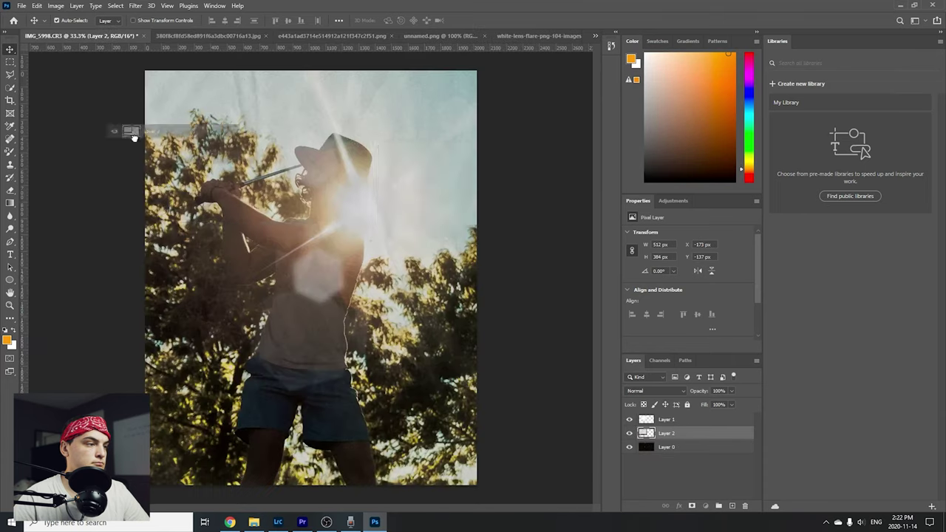
mouse_move(87, 44)
left_mouse_down()
mouse_move(229, 279)
mouse_move(407, 273)
mouse_move(337, 264)
left_mouse_up()
left_click_drag(513, 258, 479, 256)
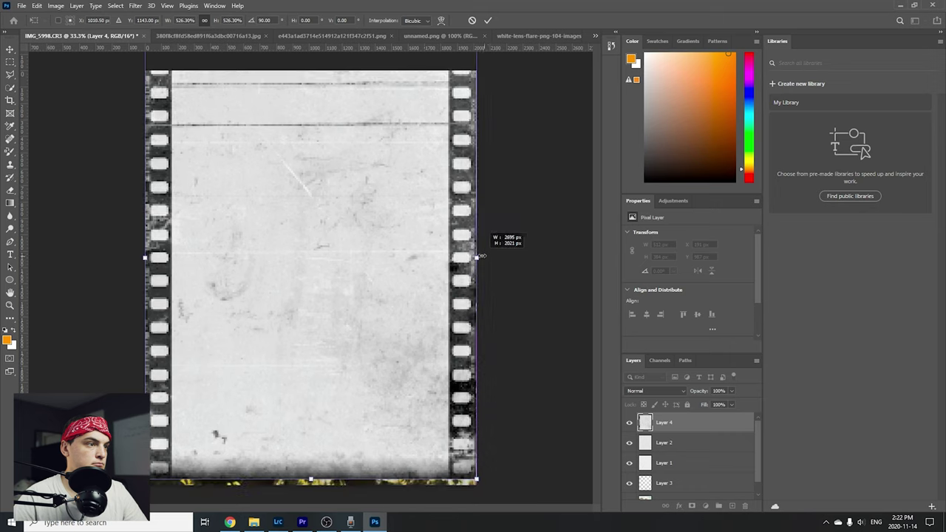
left_click_drag(424, 264, 423, 284)
key("Return")
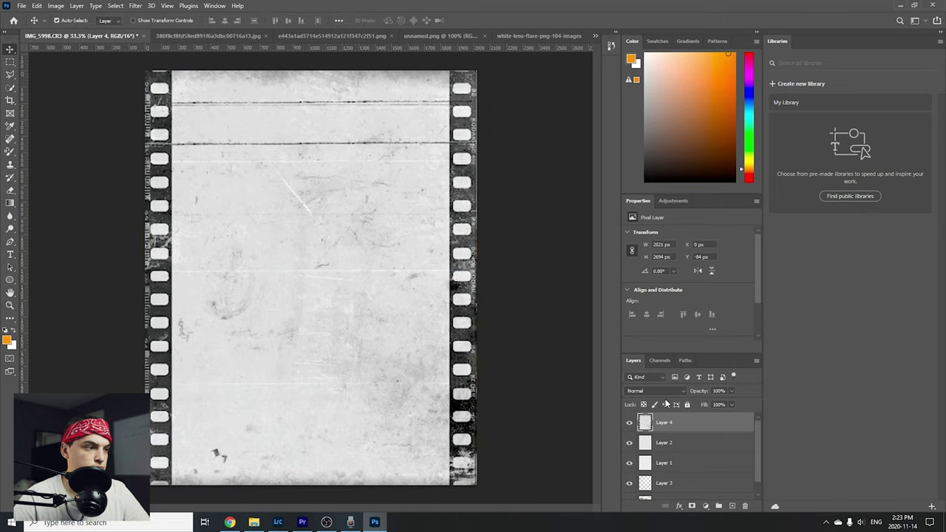
Blend the film strip in Multiply, compare the layers on and off, then hide the film strip
left_click(655, 390)
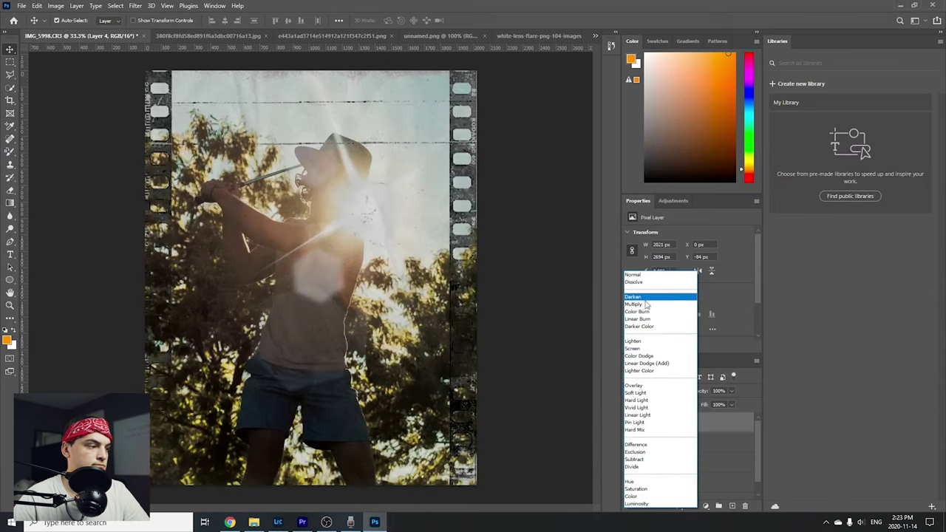
left_click(643, 303)
mouse_move(466, 262)
left_mouse_down()
mouse_move(463, 247)
mouse_move(464, 256)
left_mouse_up()
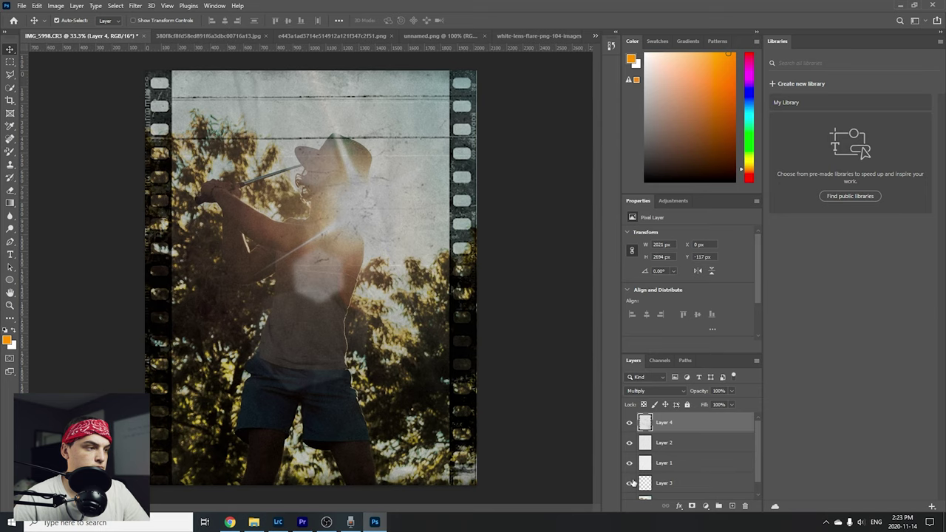
left_click(629, 462)
left_click(629, 482)
left_click(630, 483)
left_click(629, 465)
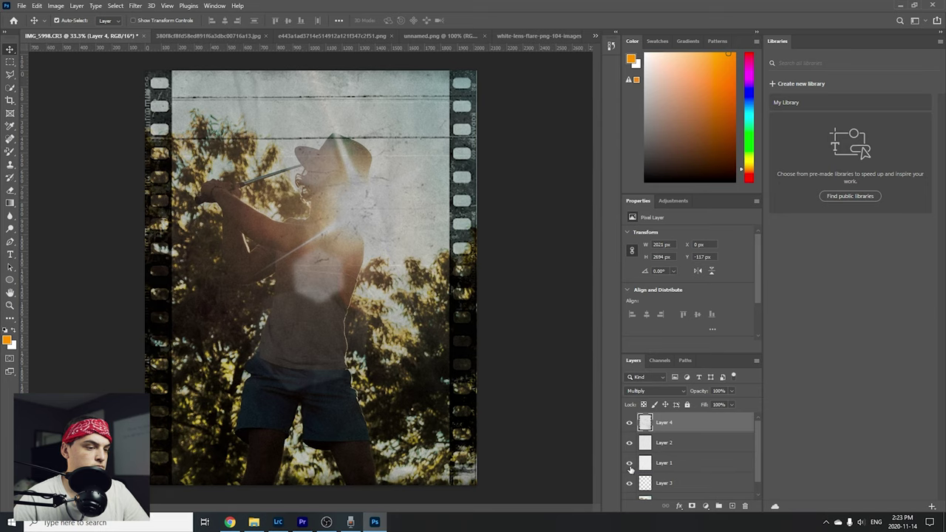
left_click(629, 464)
left_click(630, 464)
left_click(630, 423)
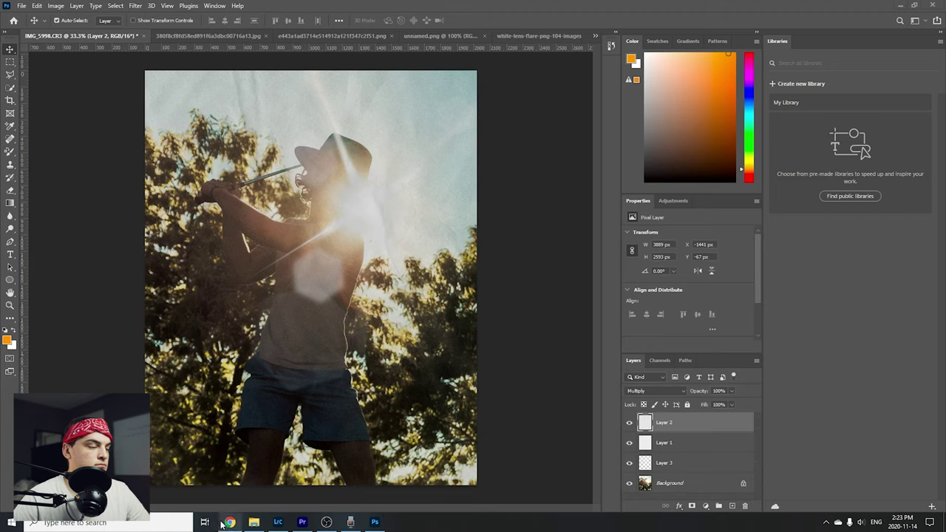
left_click(21, 5)
left_click(30, 31)
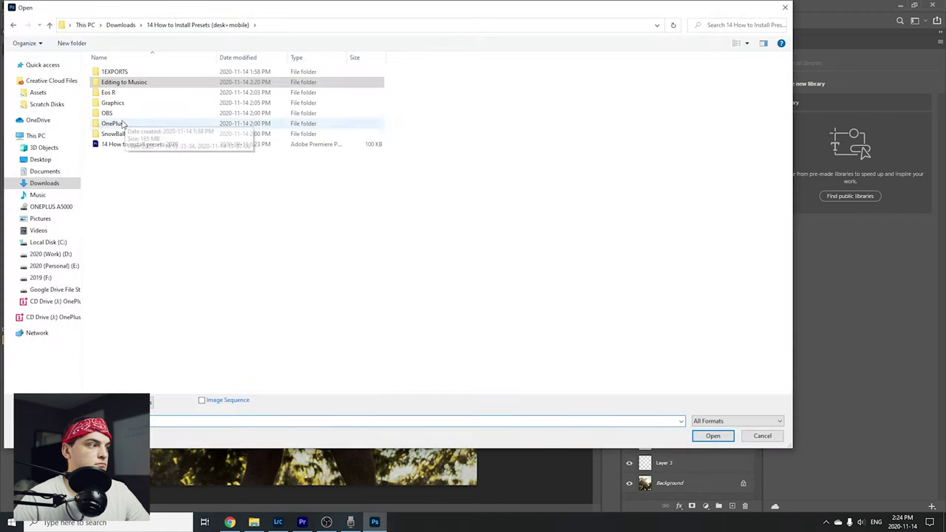
left_click(38, 92)
double_click(112, 72)
double_click(137, 113)
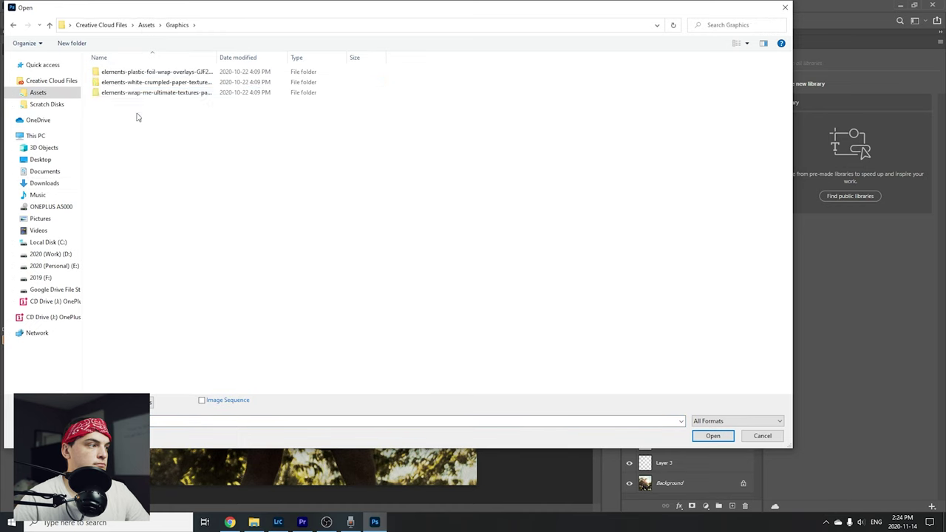
double_click(138, 71)
double_click(137, 101)
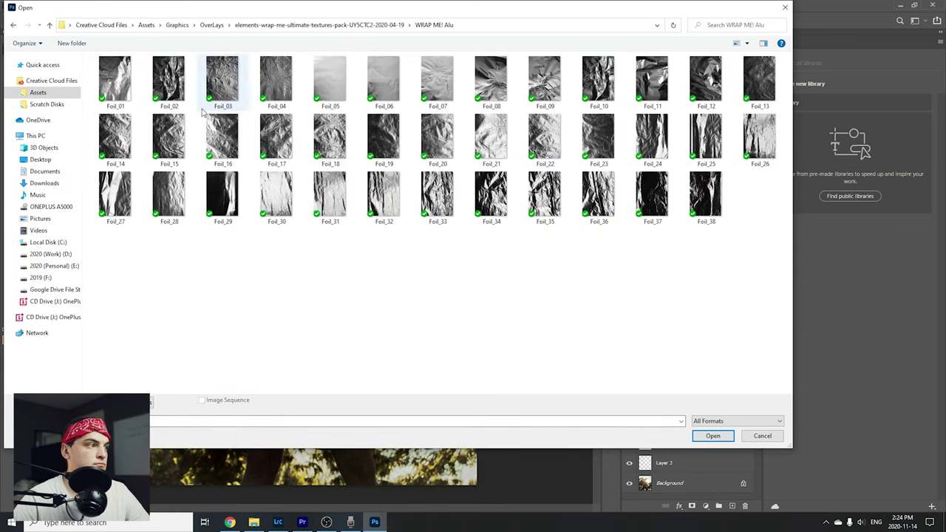
left_click(178, 25)
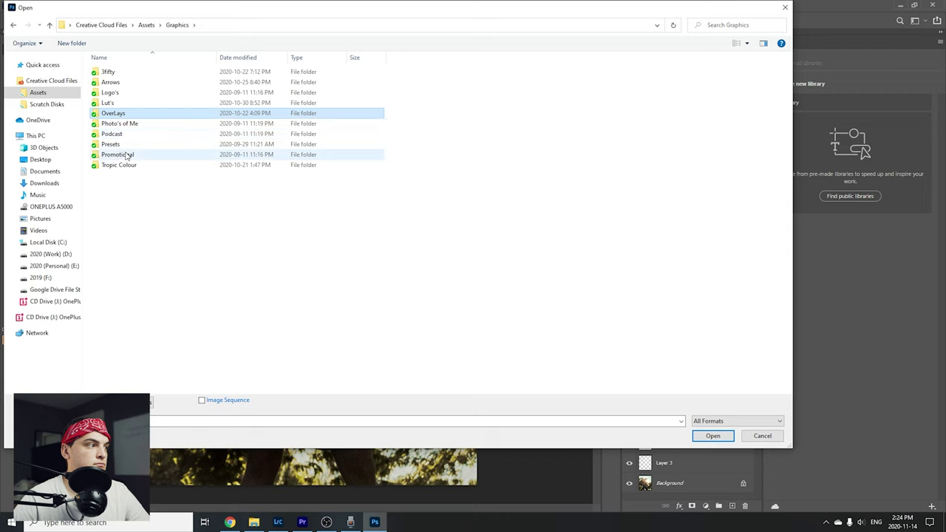
double_click(119, 123)
left_click(177, 24)
double_click(115, 134)
left_click(176, 24)
double_click(118, 145)
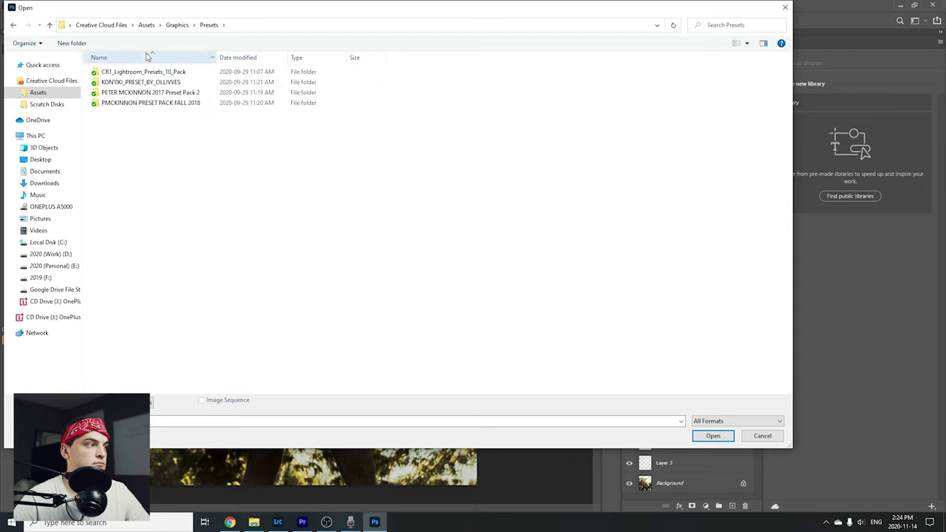
left_click(146, 24)
left_click(54, 265)
double_click(110, 165)
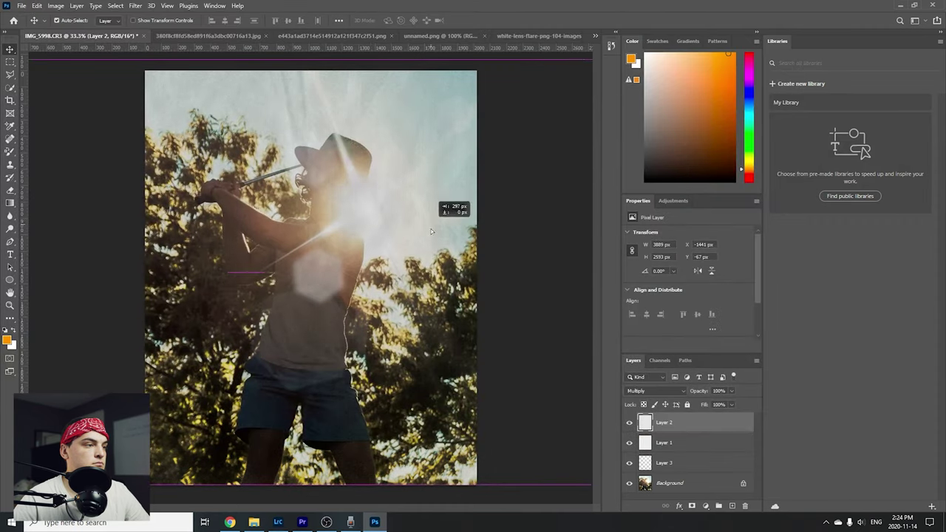
Delete Layer 2 and unlock the Background layer of unnamed.png
left_click_drag(430, 222, 380, 222)
key("Delete")
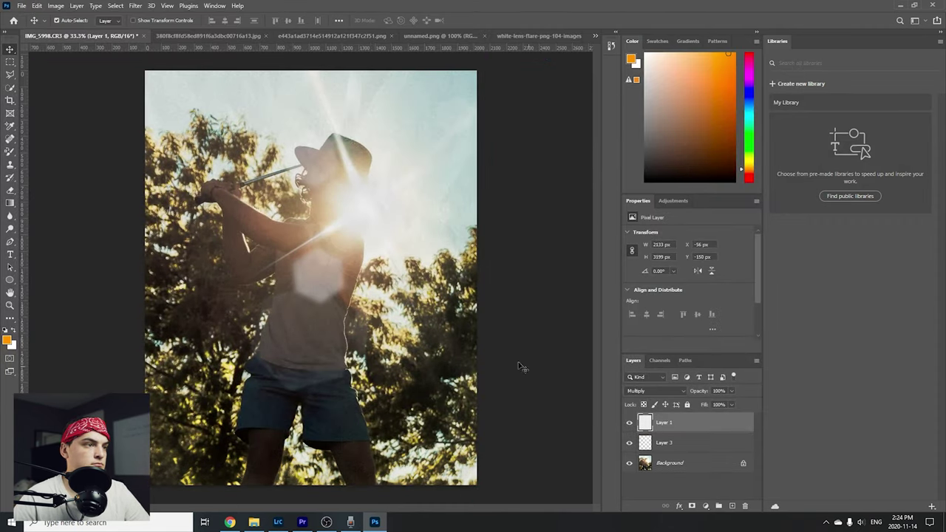
key("ctrl+shift+Tab")
left_click(225, 37)
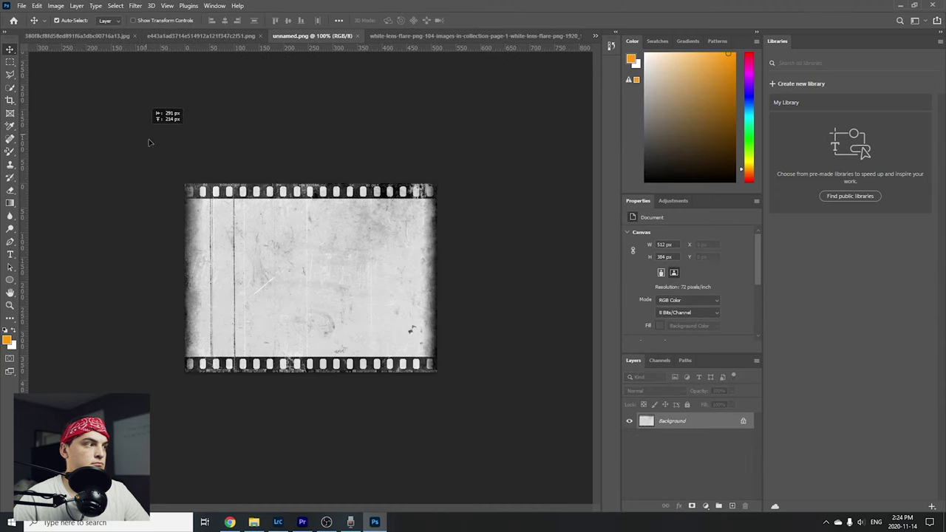
key("Escape")
left_click(88, 37)
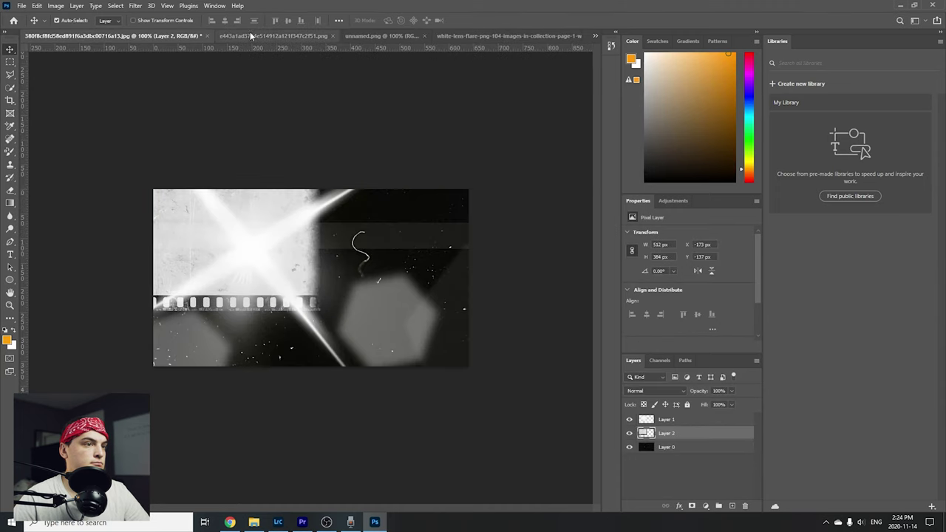
left_click(596, 35)
left_click(665, 44)
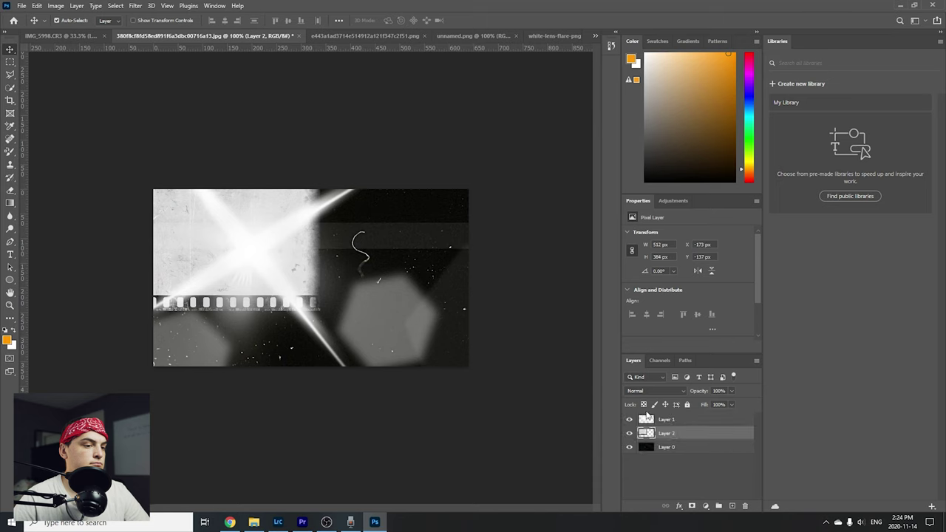
Drag the film frame into the golfer photo, rotate it 90° upright and scale it to fill the canvas
left_click_drag(563, 412, 275, 297)
mouse_move(351, 284)
left_mouse_down()
mouse_move(308, 358)
mouse_move(613, 307)
left_mouse_up()
left_click_drag(443, 296, 332, 282)
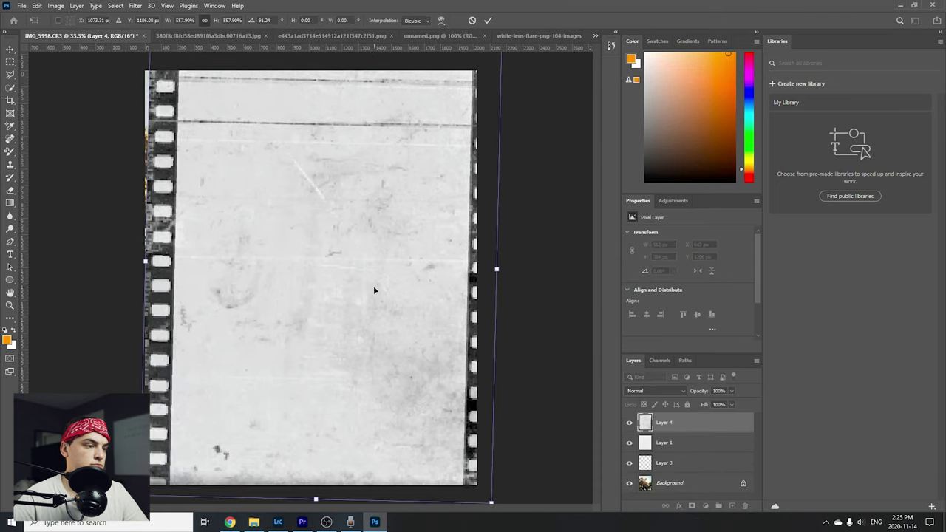
left_click_drag(497, 268, 498, 264)
left_click_drag(348, 264, 340, 263)
left_click_drag(477, 265, 483, 265)
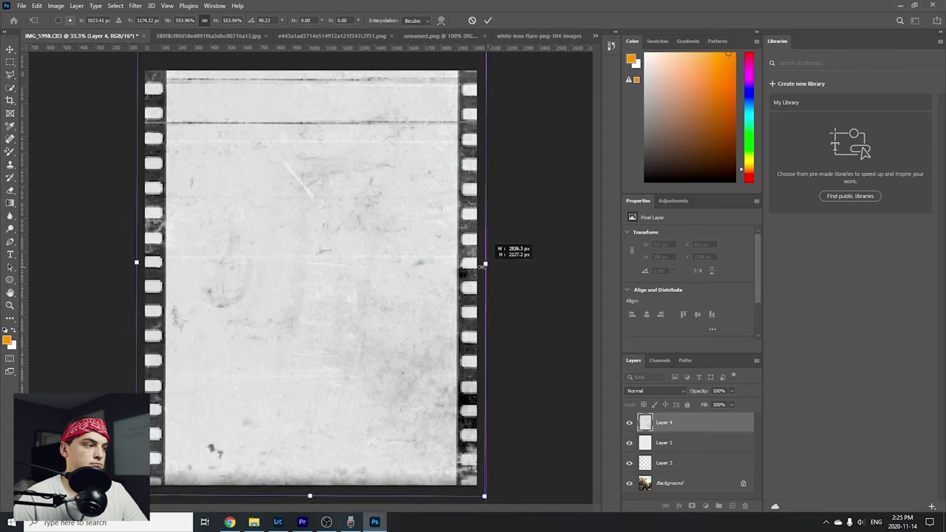
key("Return")
left_click_drag(246, 262, 374, 326)
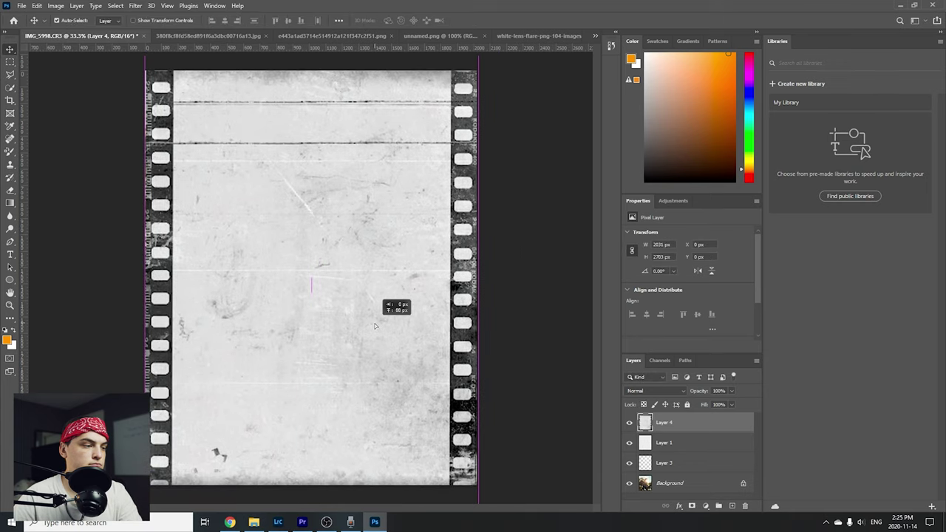
left_click(654, 390)
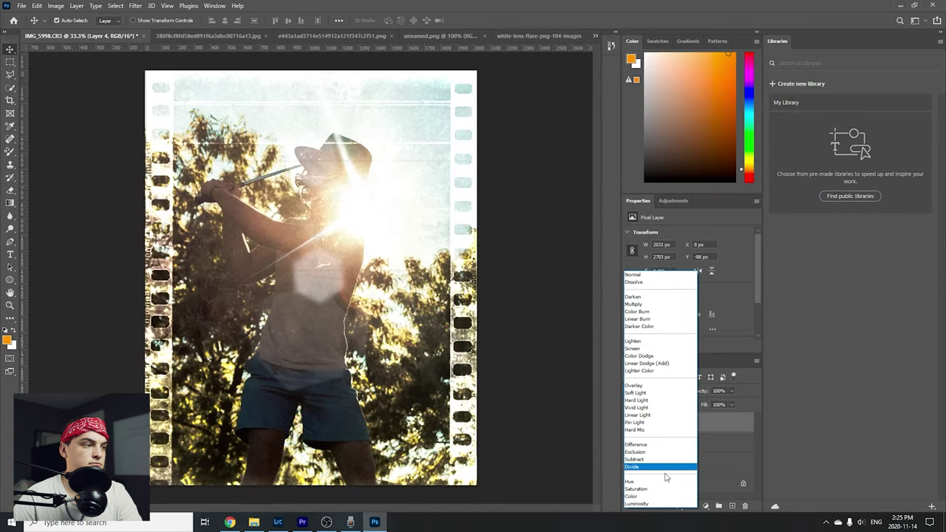
Set the film frame's blend mode to Divide and rotate it 180°
left_click(663, 469)
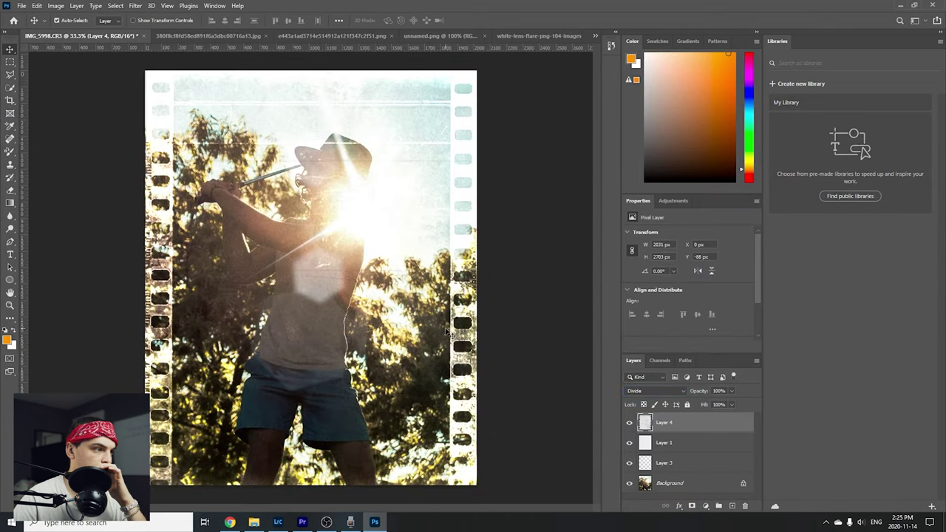
key("ctrl+t")
mouse_move(484, 177)
left_mouse_down()
mouse_move(457, 383)
mouse_move(172, 427)
left_mouse_up()
mouse_move(257, 345)
left_mouse_down()
mouse_move(283, 390)
mouse_move(275, 388)
left_mouse_up()
key("Return")
Add a Brightness/Contrast layer above the Background with Brightness −24 and Contrast −8
left_click(706, 505)
left_click(731, 366)
left_click_drag(687, 422, 687, 473)
mouse_move(687, 261)
left_mouse_down()
mouse_move(699, 264)
mouse_move(668, 268)
mouse_move(677, 262)
mouse_move(678, 300)
left_mouse_up()
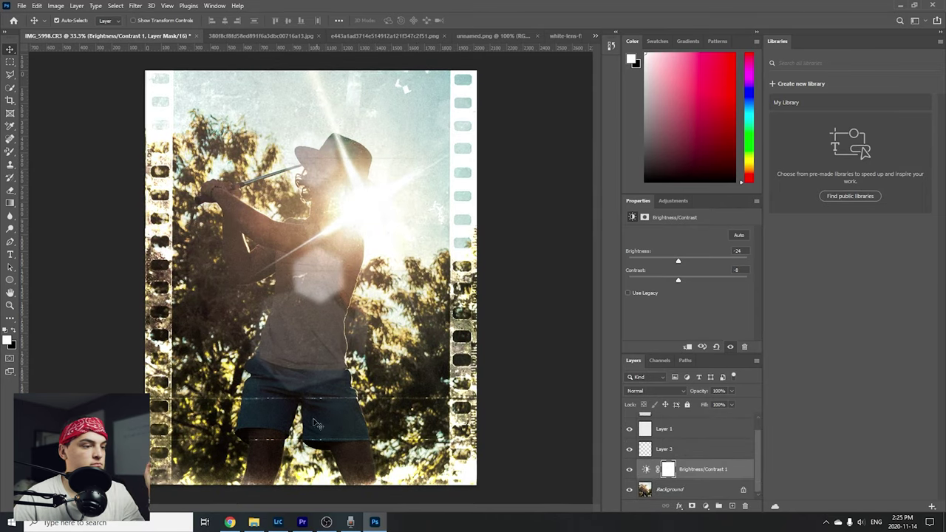
Rotate the film frame about 1°, nudge it 3 px right and enlarge it slightly to match the photo's borders
left_click(458, 368)
key("ctrl+t")
left_click_drag(500, 285, 494, 277)
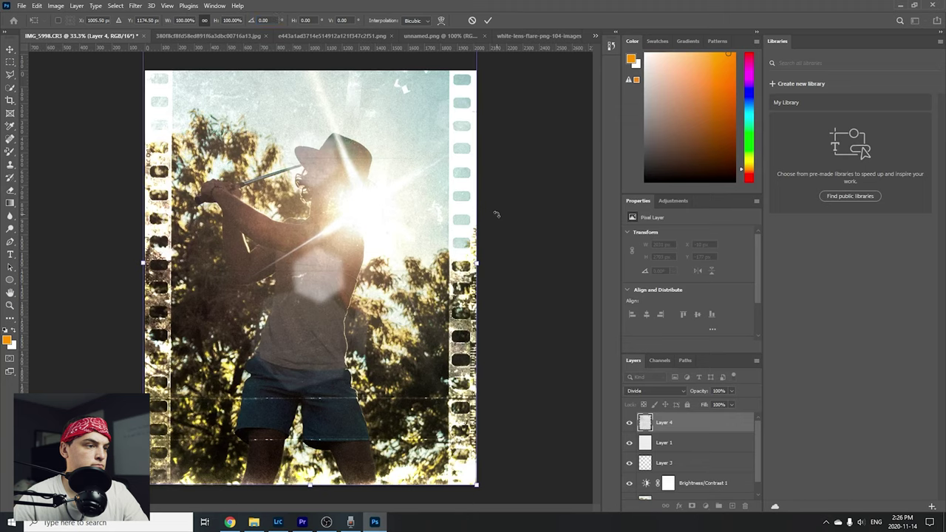
key("Right")
key("Right")
key("Right")
key("ctrl+t")
left_click_drag(477, 264, 496, 265)
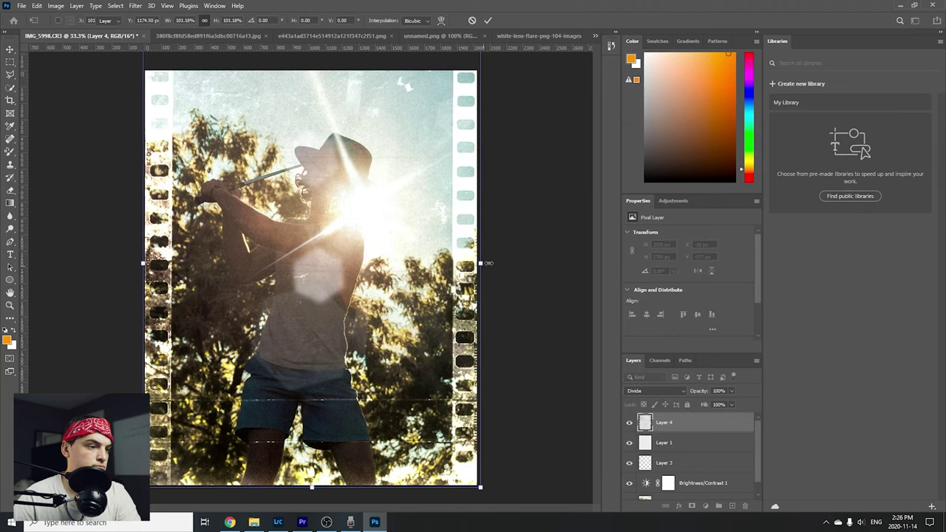
left_click(508, 261)
Set up Export As for the golfer image as a JPG at 100% quality
left_click(20, 5)
left_click(169, 161)
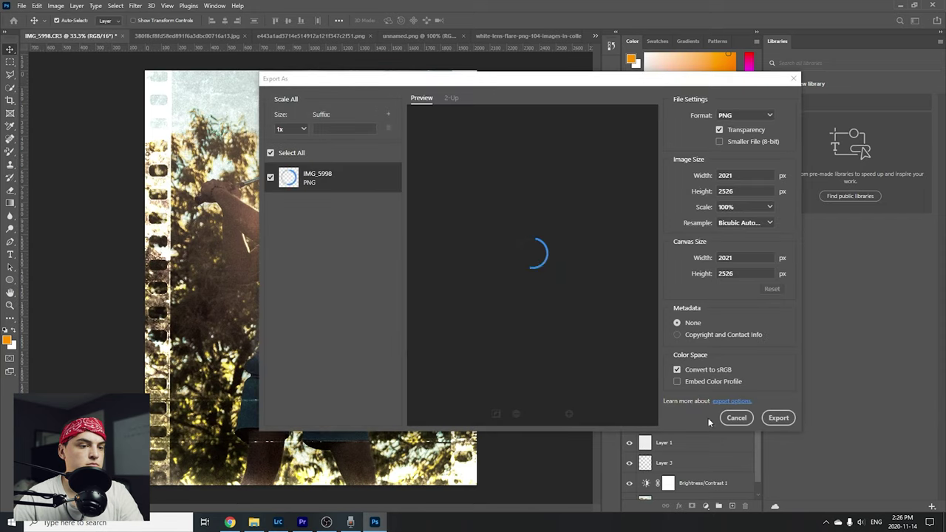
left_click(746, 115)
left_click(742, 130)
Save the exported JPG into the 1EXPORTS > Photo folder
left_click(772, 419)
left_click(44, 185)
double_click(116, 95)
double_click(125, 74)
key("Return")
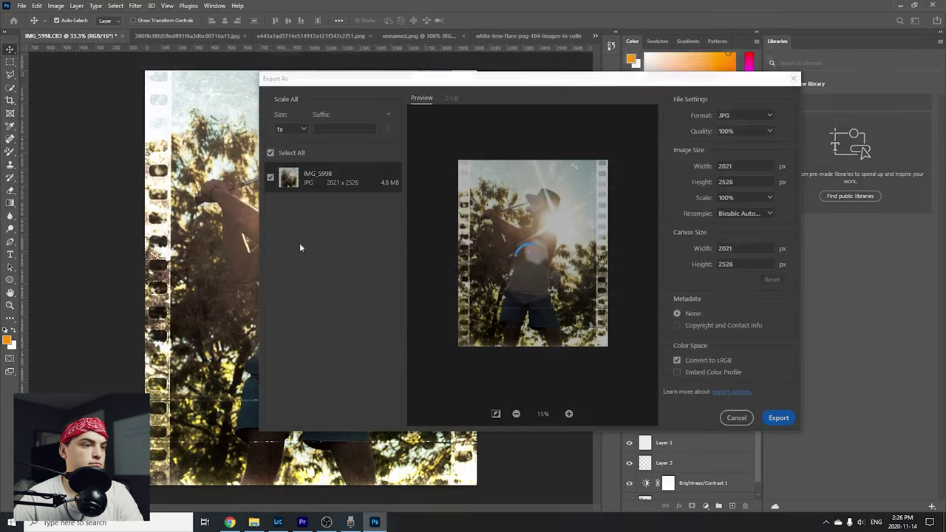